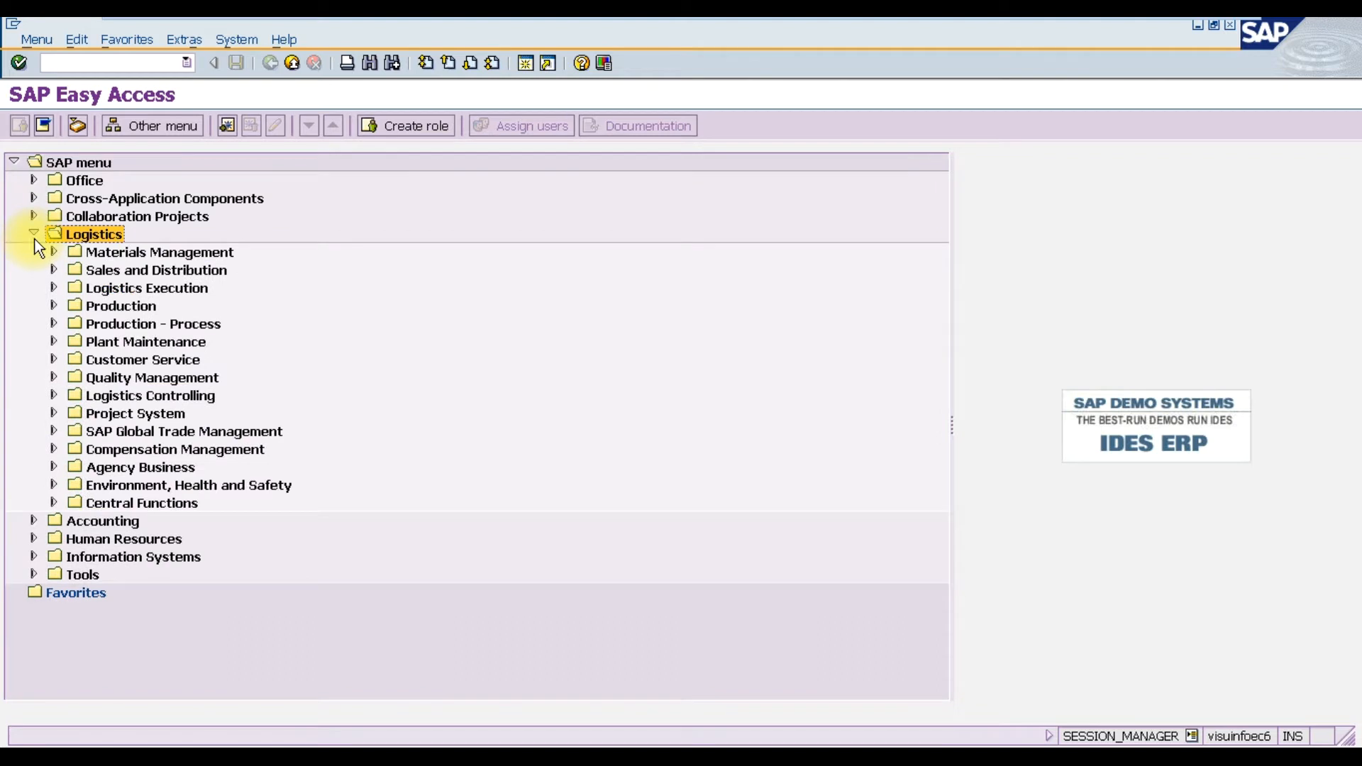
# Open transaction ME51N for creating a purchase requisition, under Logistics > Materials Management > Purchasing > Purchase Requisition.
pyautogui.click(75, 258)
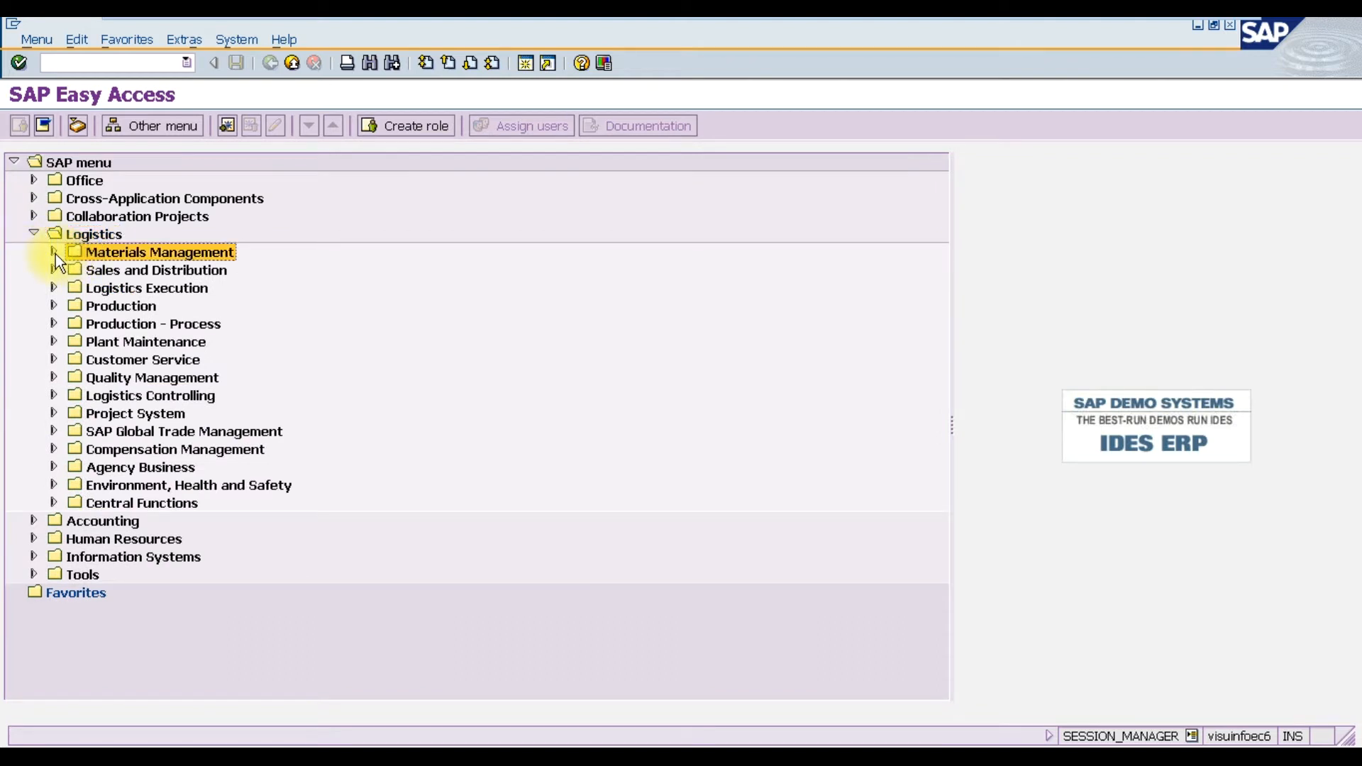
pyautogui.click(55, 254)
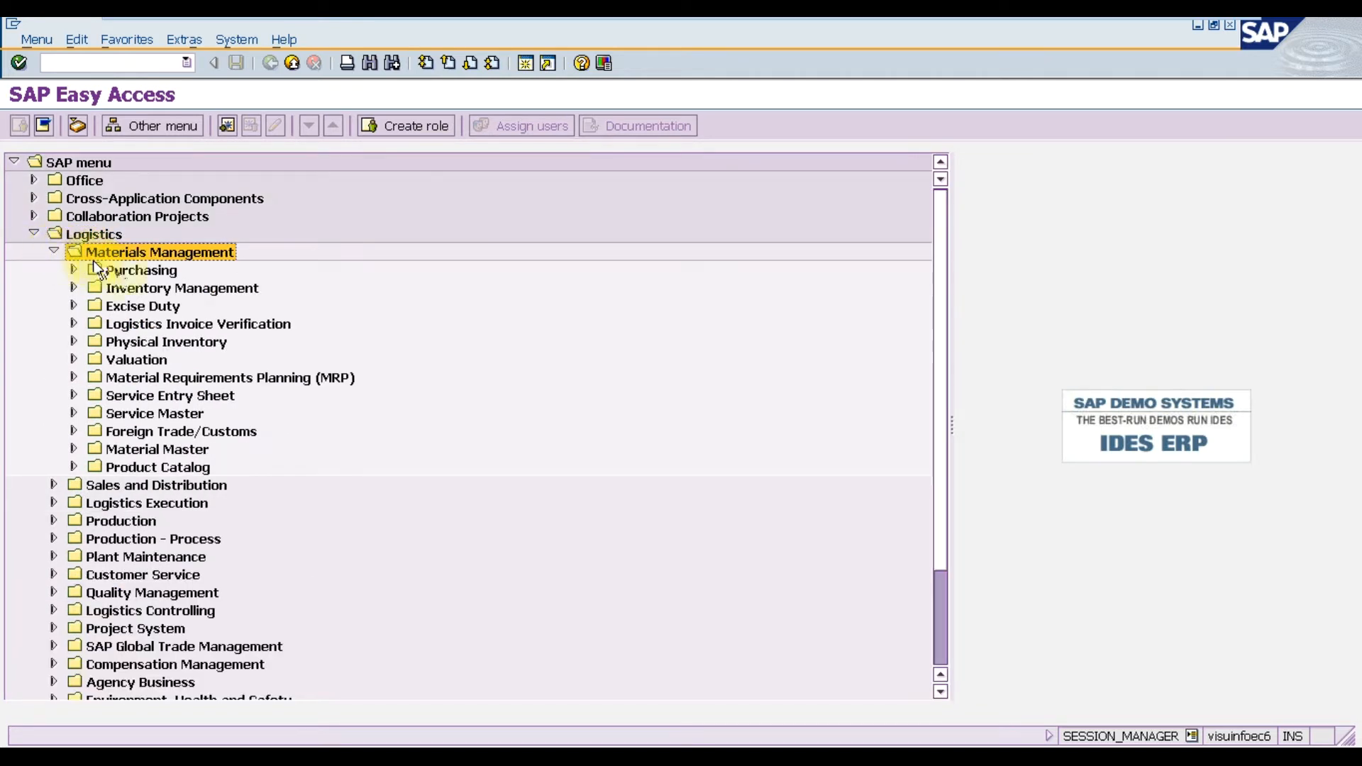
pyautogui.click(115, 269)
pyautogui.click(74, 270)
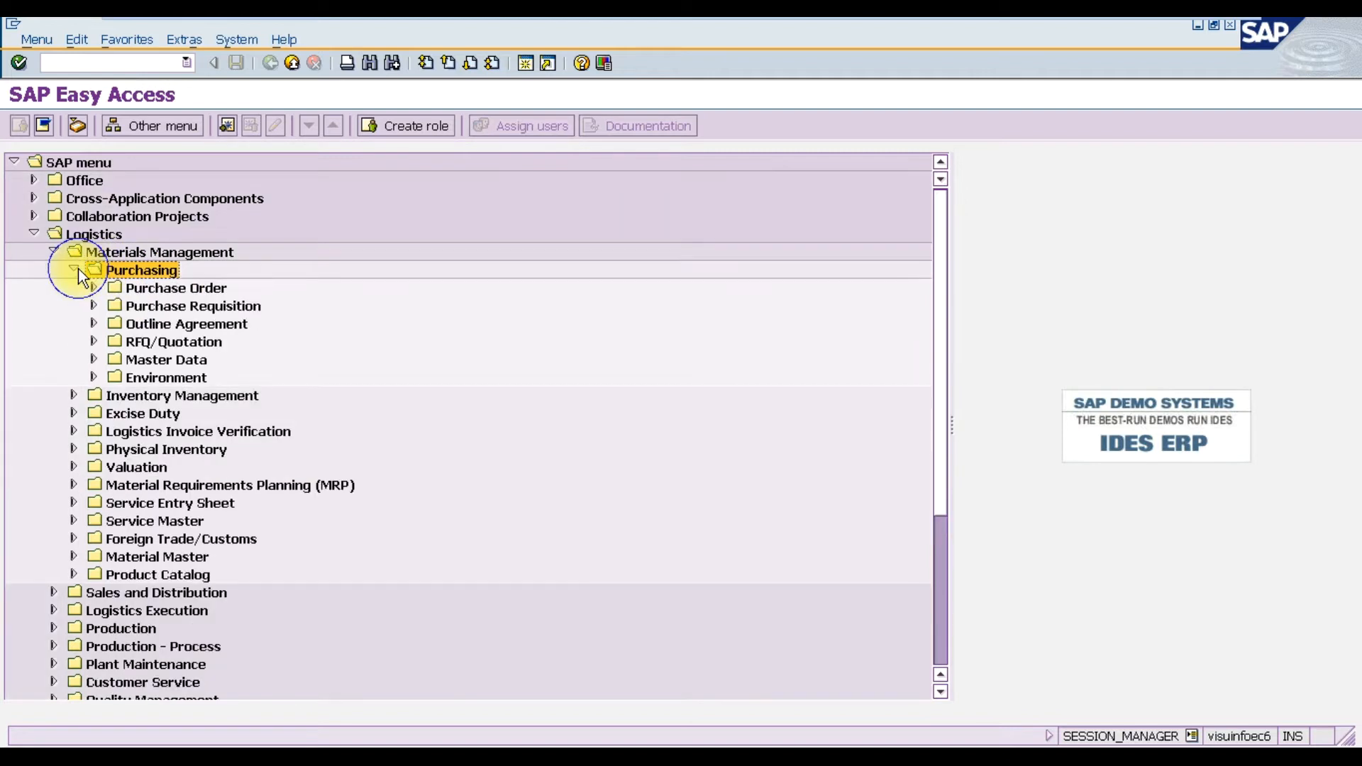
pyautogui.click(138, 304)
pyautogui.click(93, 306)
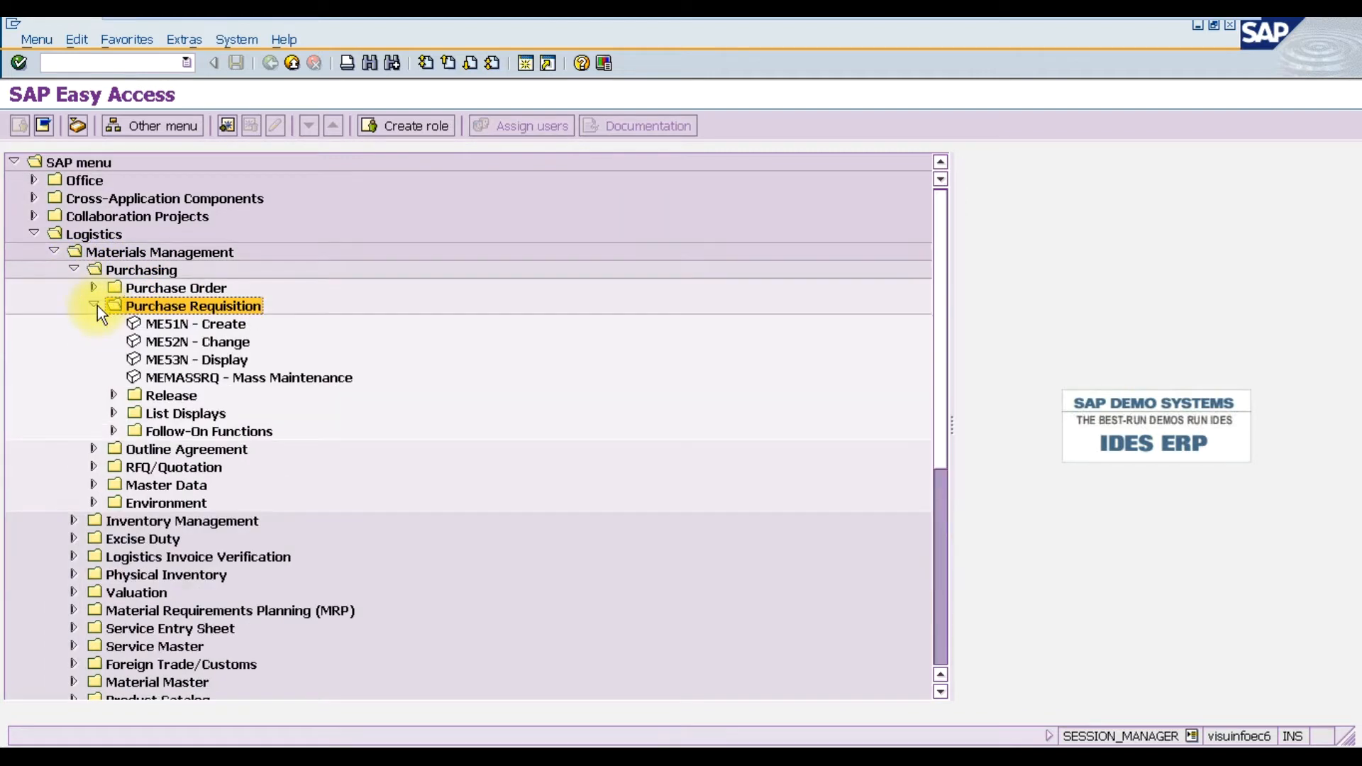
pyautogui.click(159, 325)
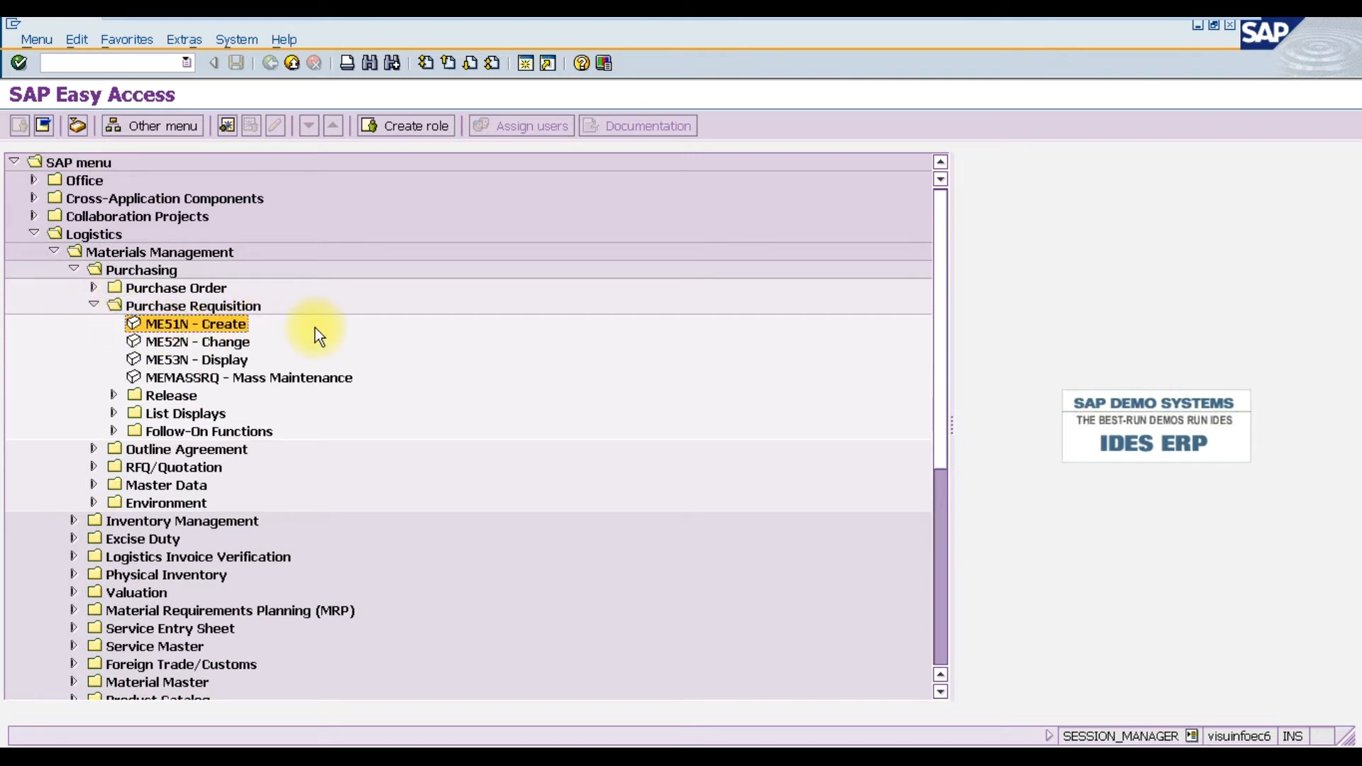
pyautogui.doubleClick(202, 324)
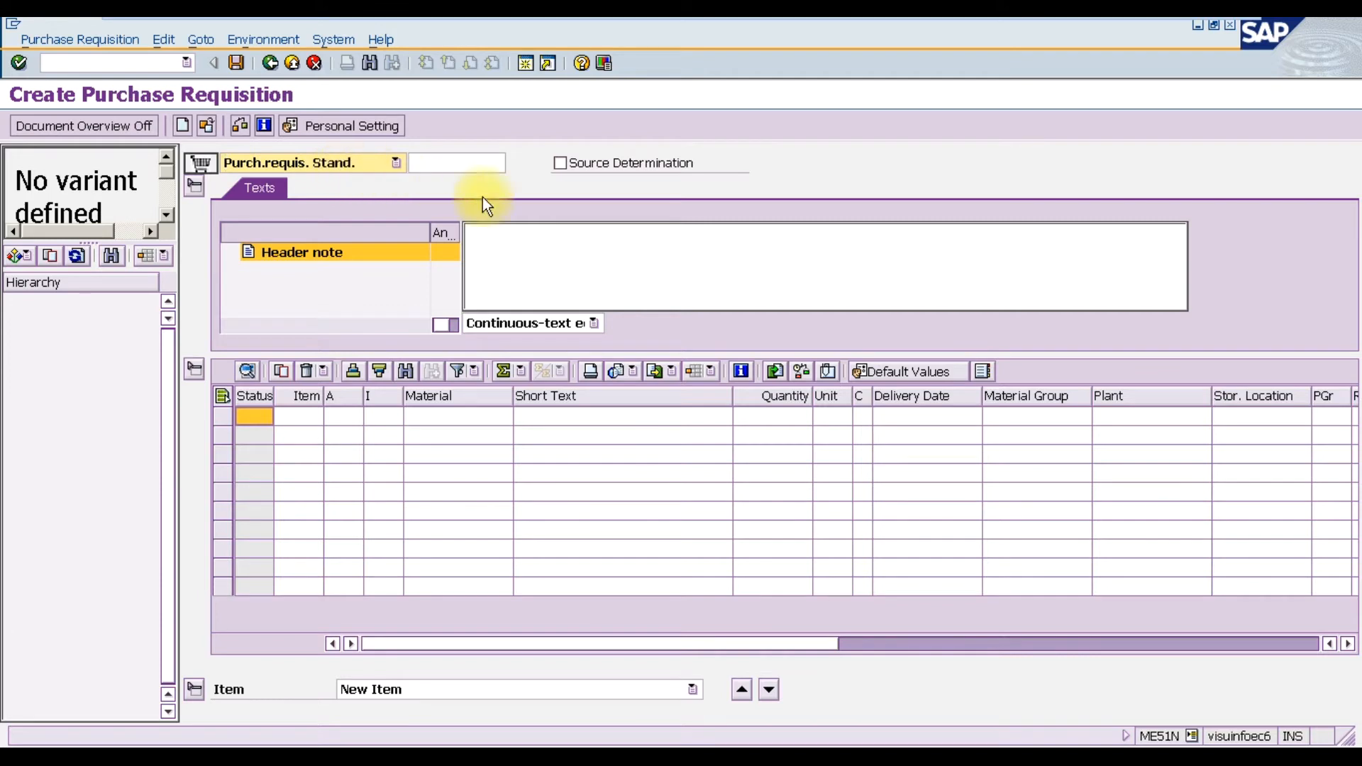
# Enable source determination and set the first item's category to K (Consignment).
pyautogui.click(561, 166)
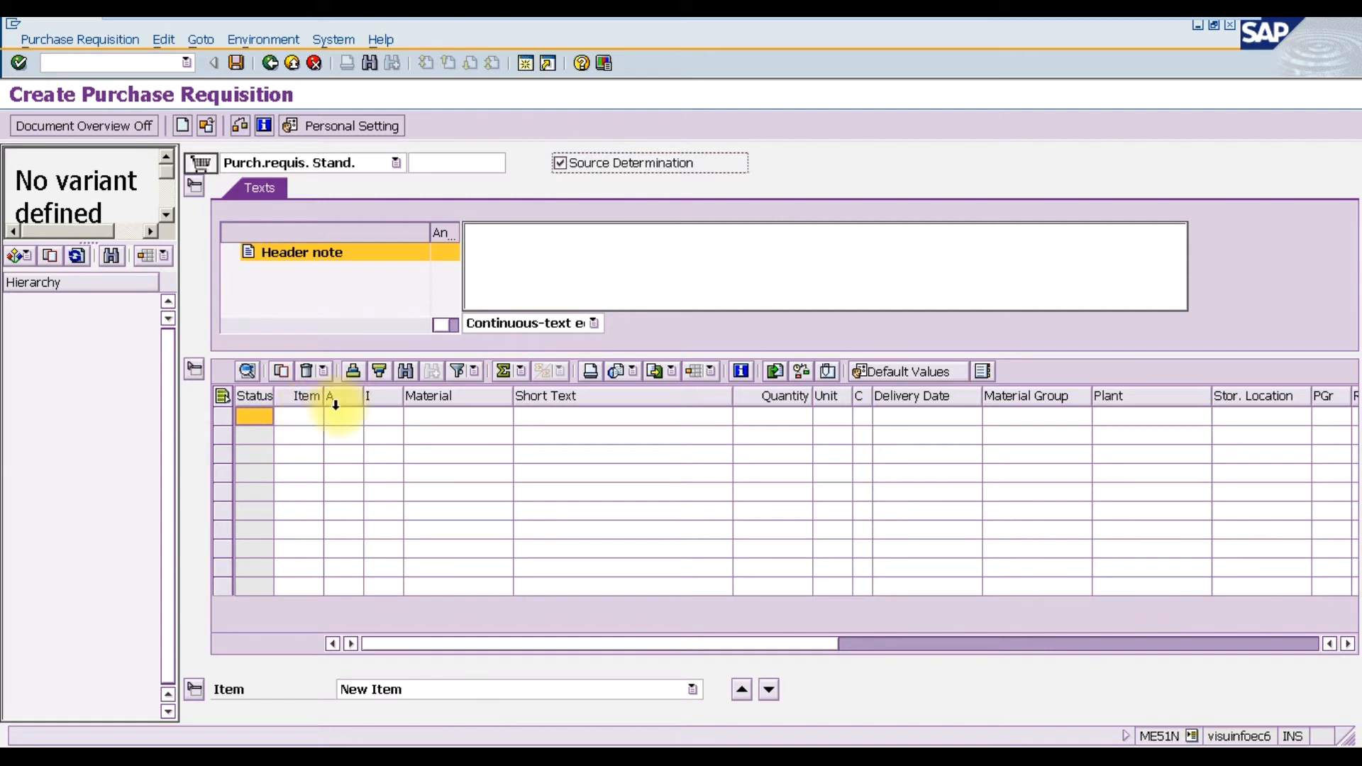
pyautogui.click(374, 416)
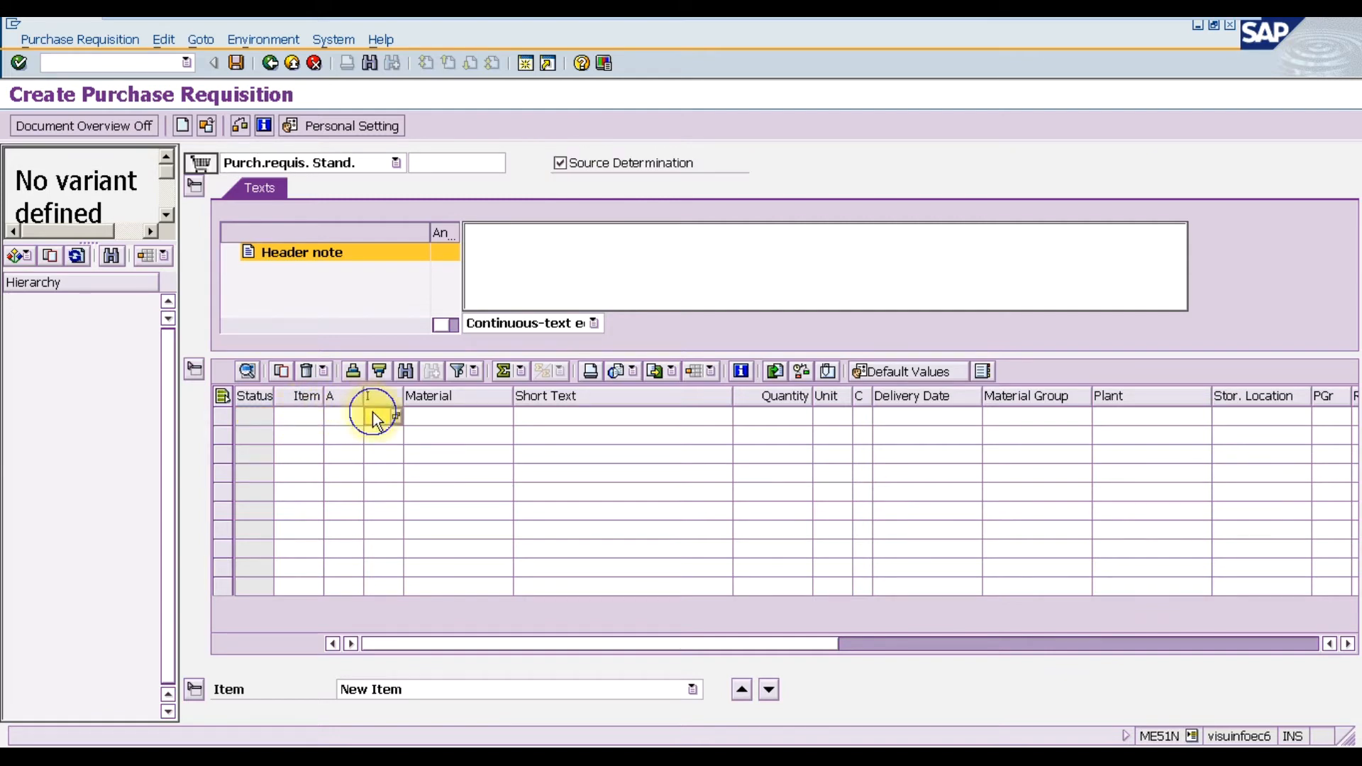
pyautogui.click(397, 417)
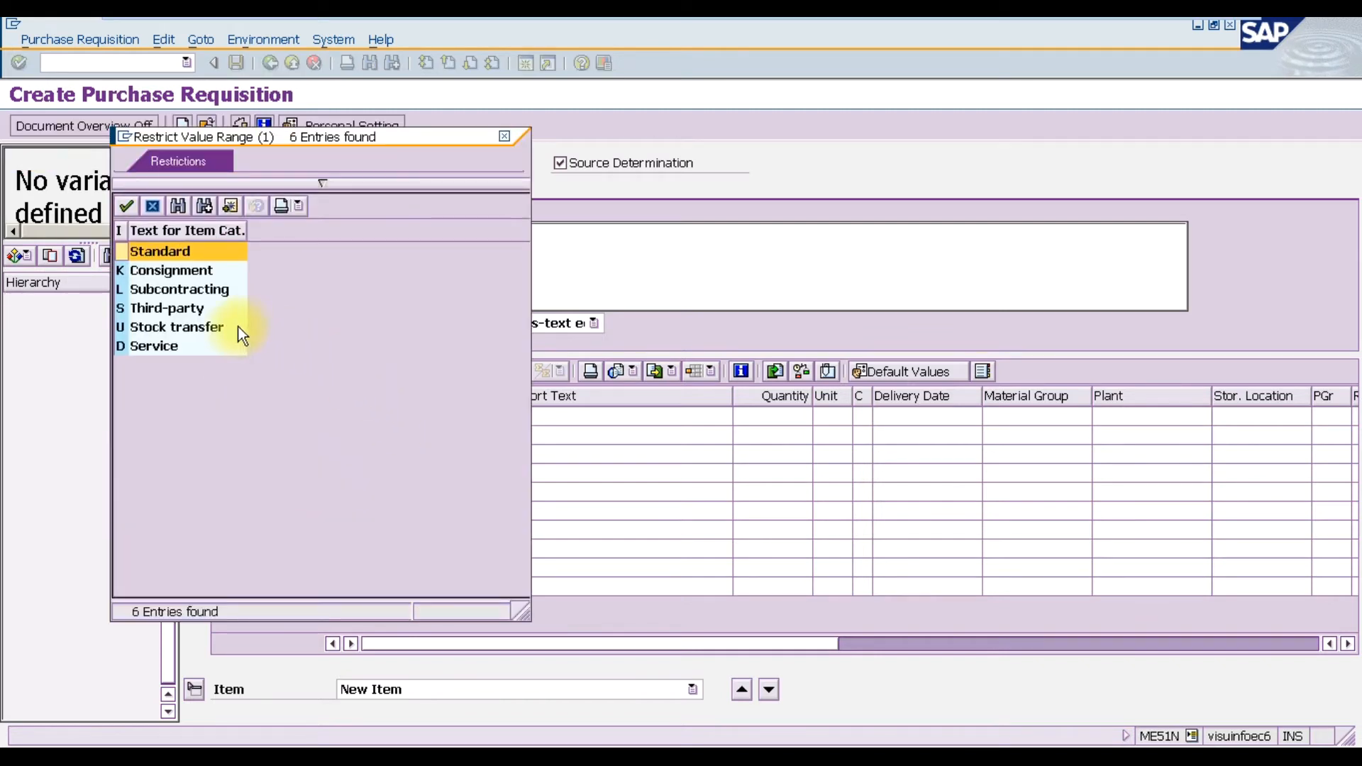
pyautogui.click(196, 274)
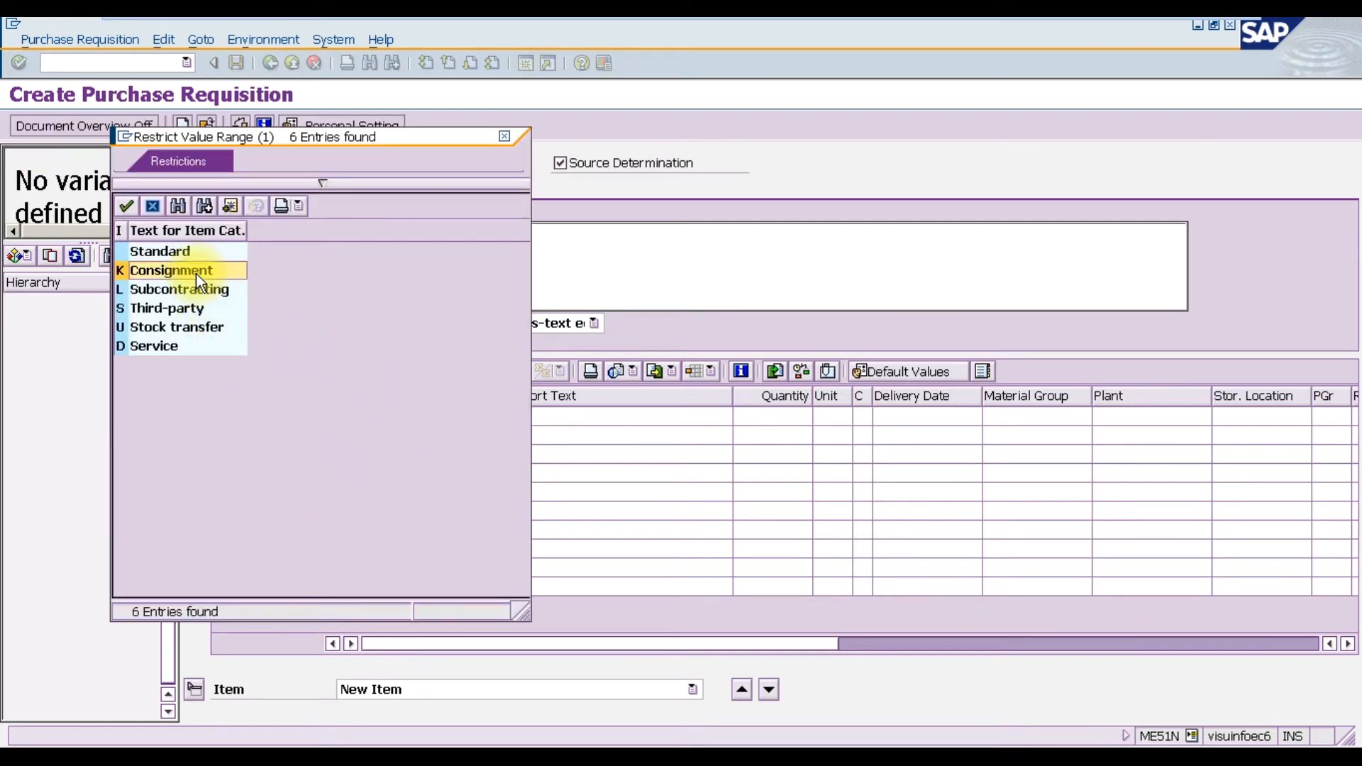
pyautogui.doubleClick(196, 274)
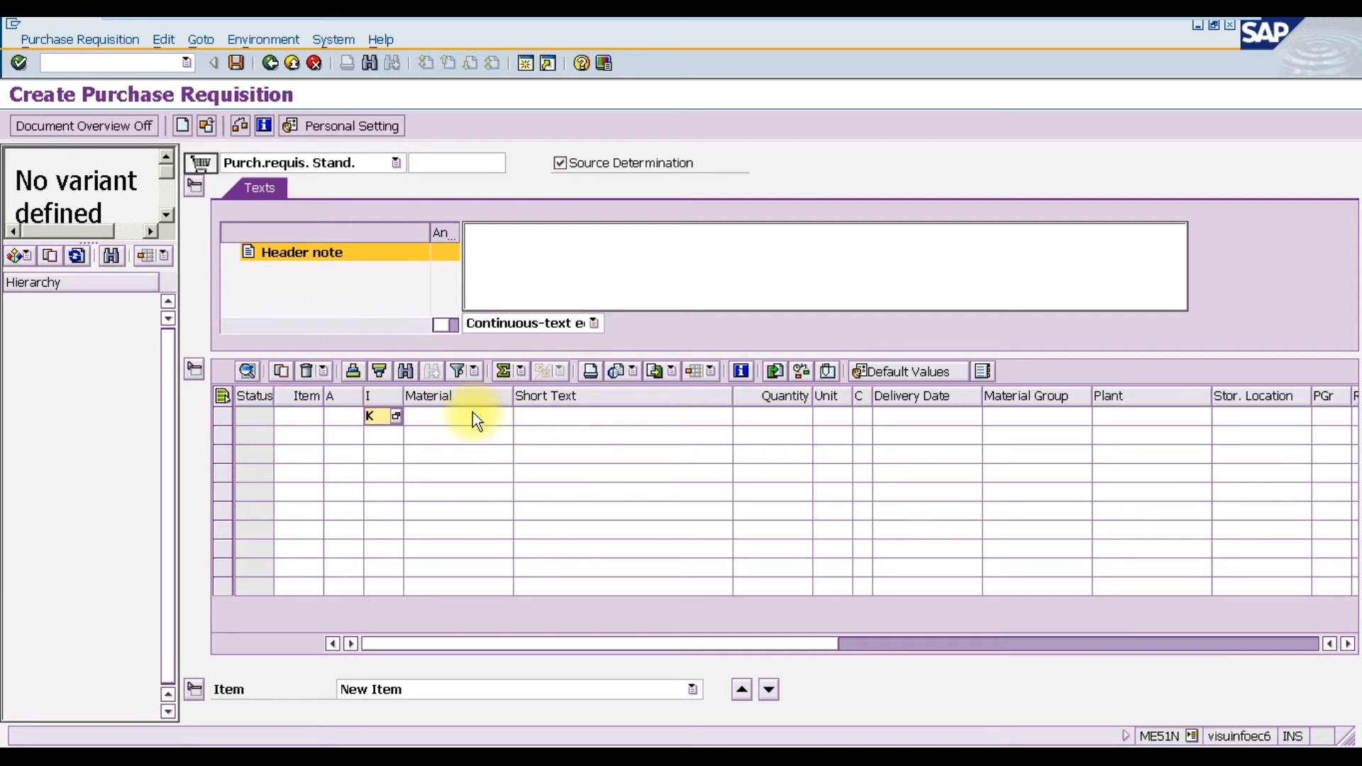
# Look up the materials of plant MD12, sort them by material number, and choose stainless steel, 1559, for the first item.
pyautogui.click(473, 414)
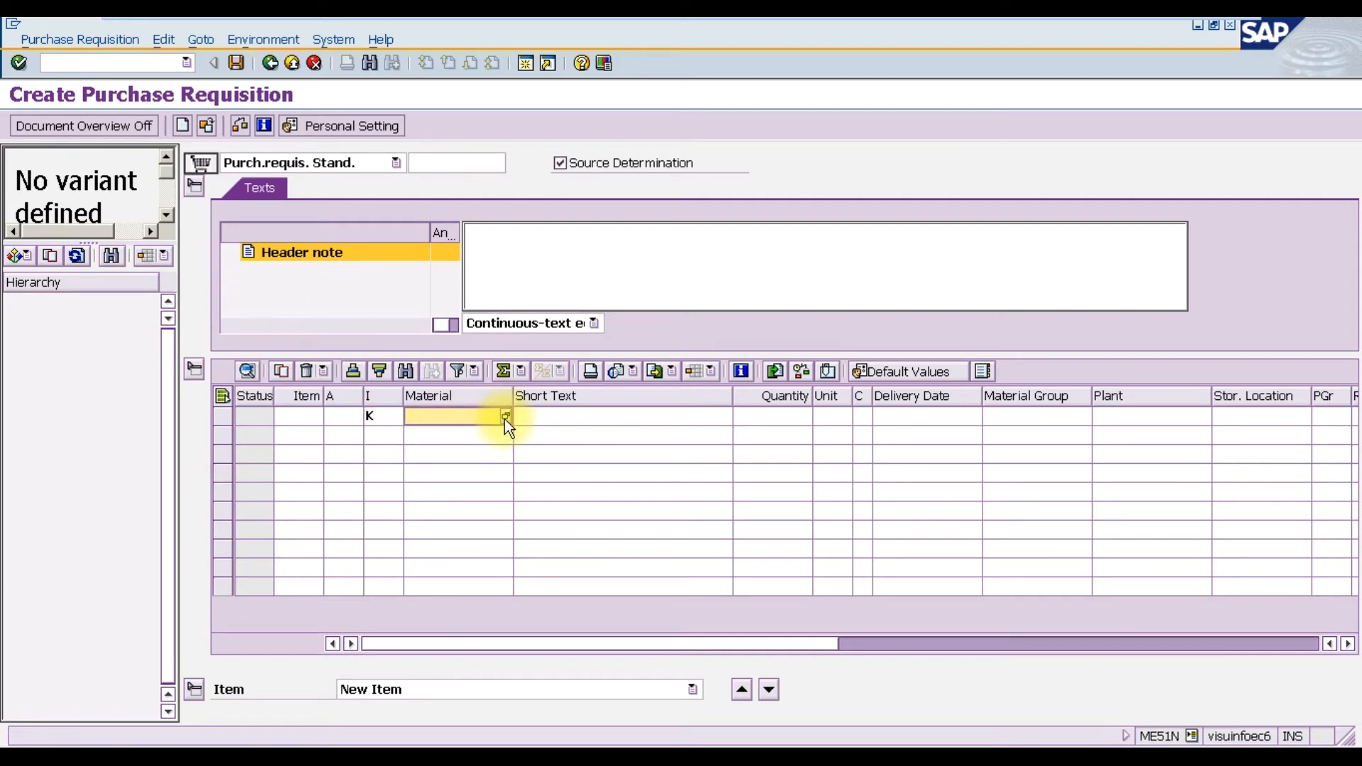
pyautogui.click(505, 417)
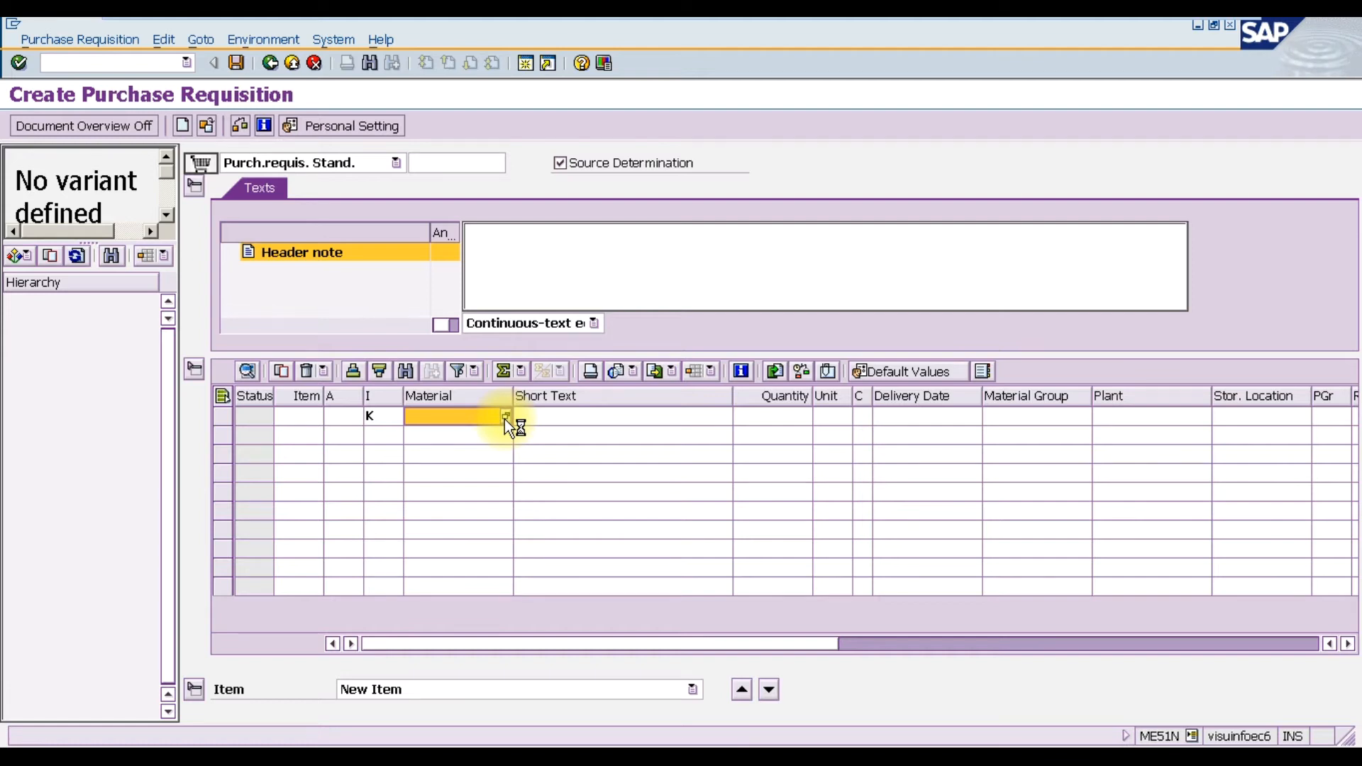
pyautogui.press('Tab')
pyautogui.press('Tab')
pyautogui.press('Tab')
pyautogui.write('M')
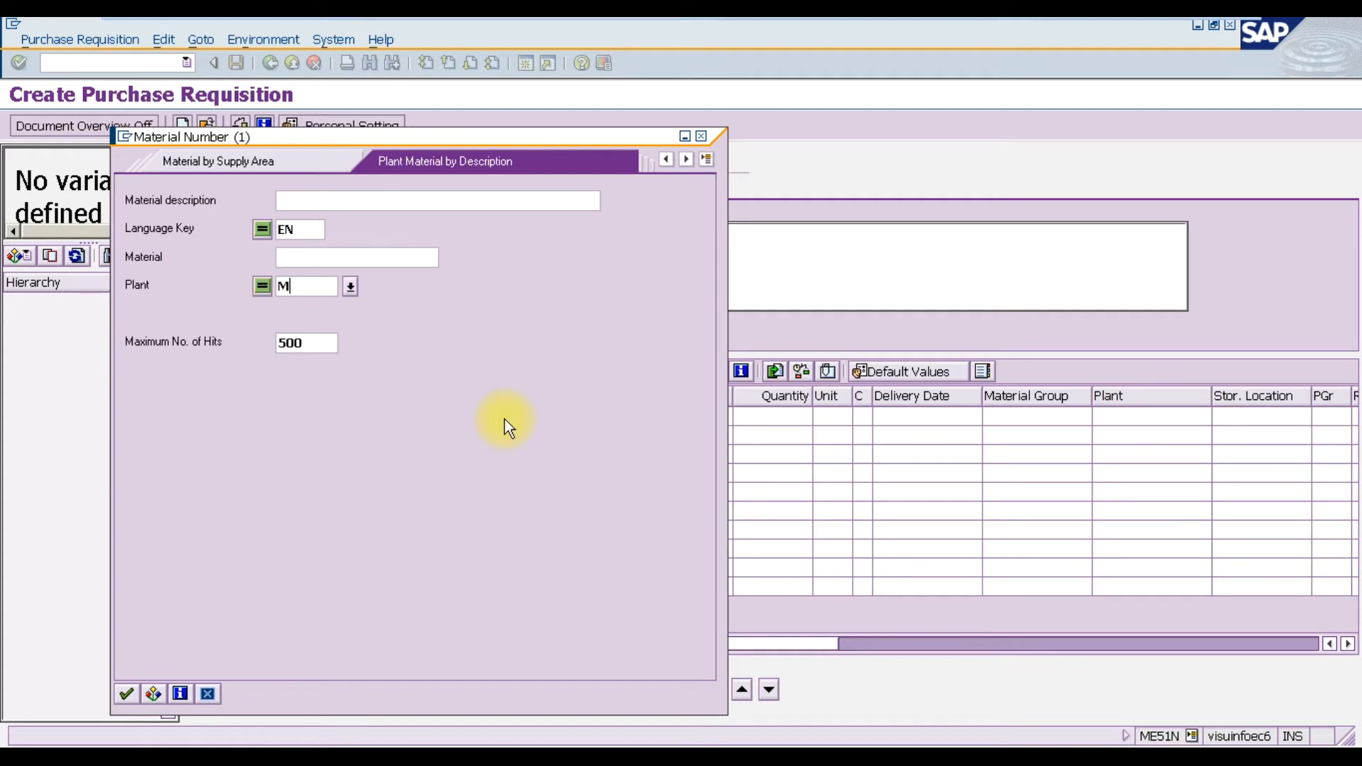
pyautogui.write('D12')
pyautogui.press('Return')
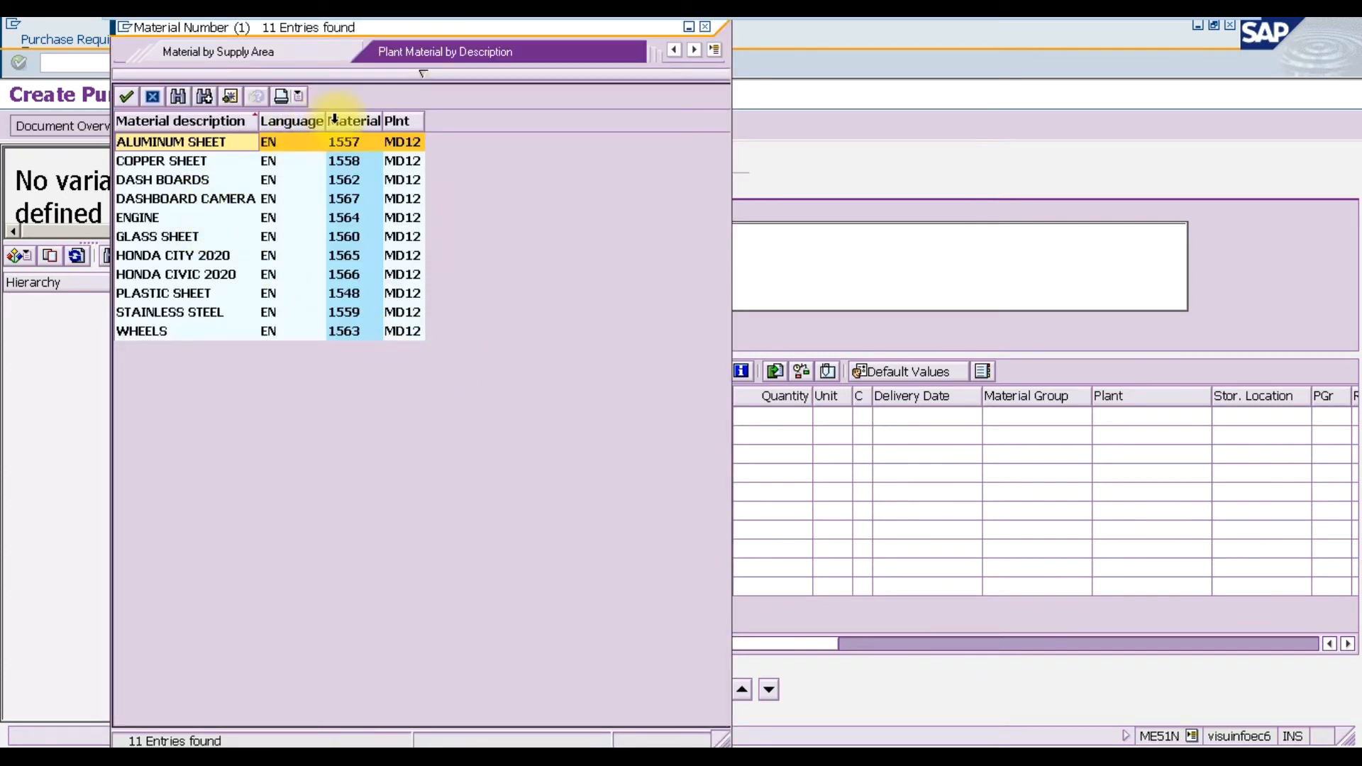
pyautogui.click(339, 119)
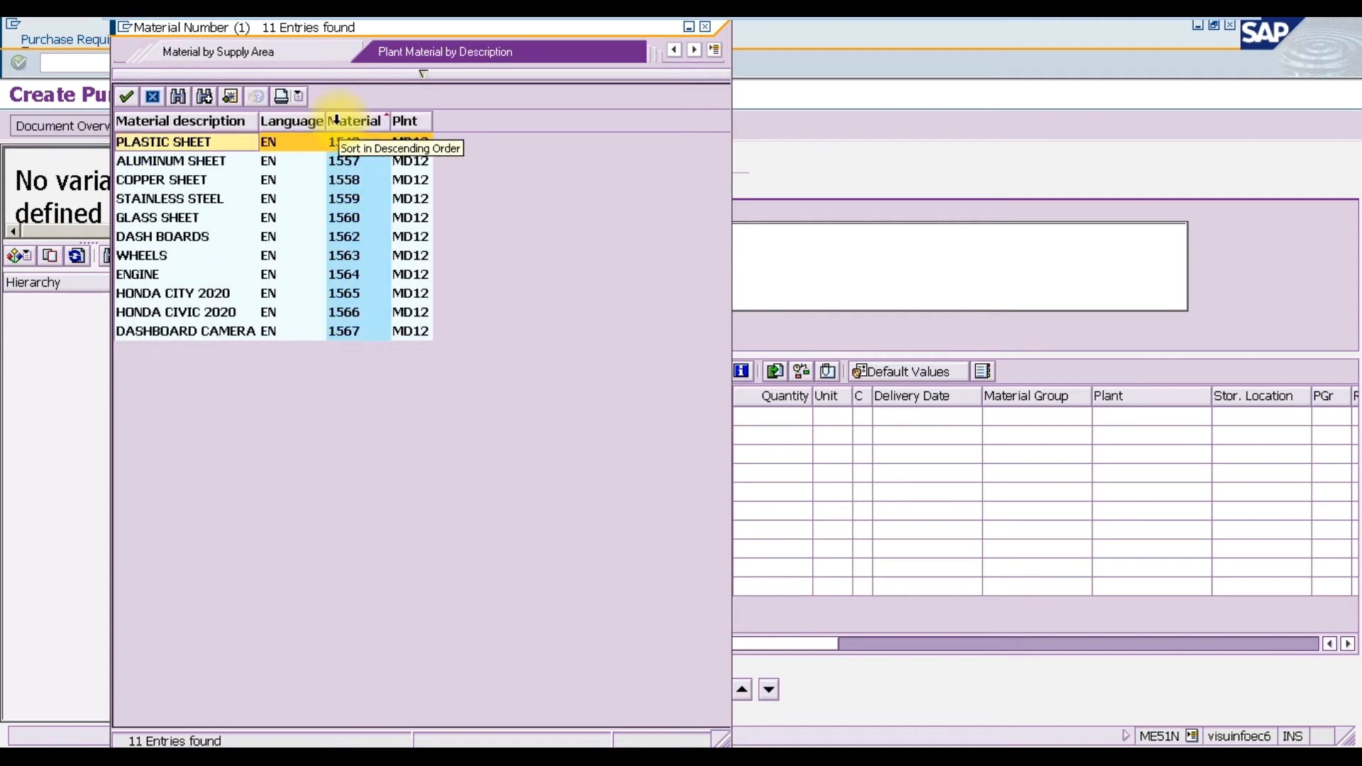
pyautogui.click(357, 198)
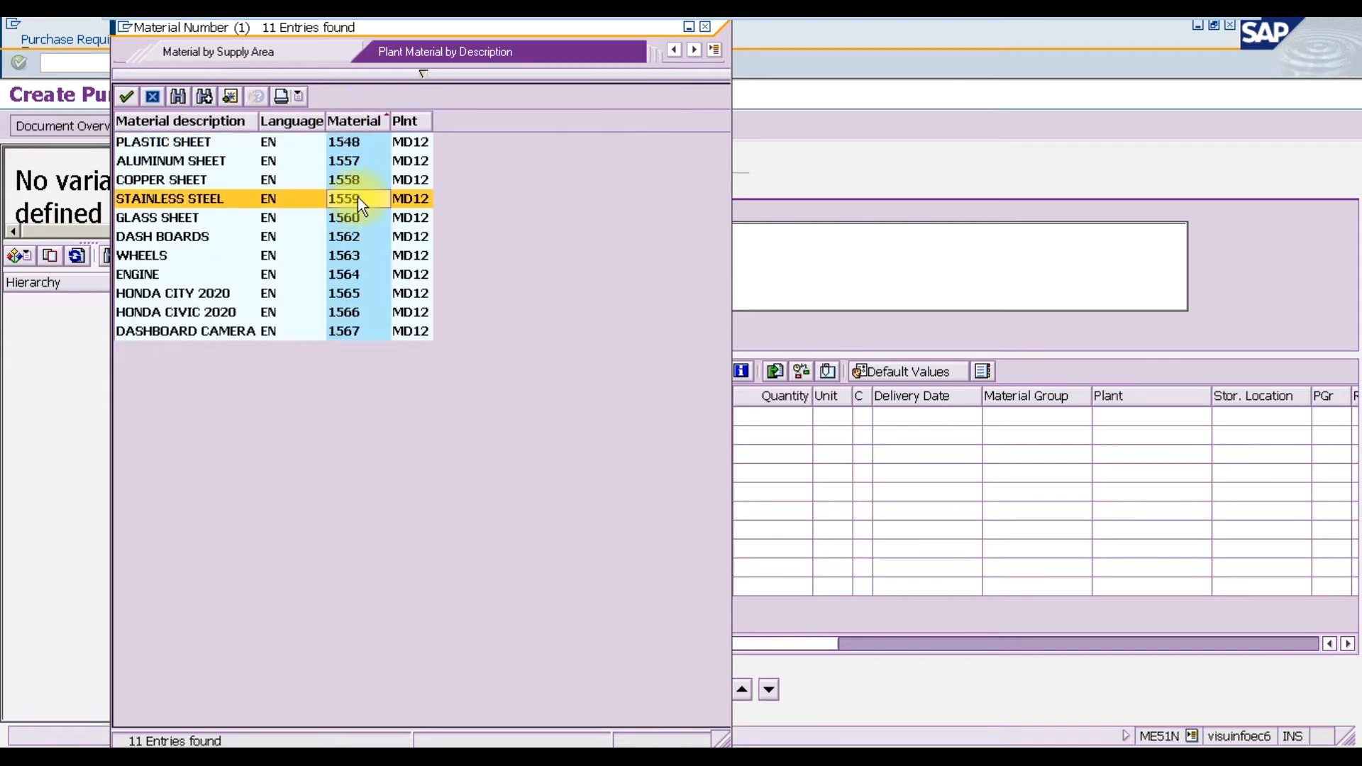
pyautogui.doubleClick(357, 198)
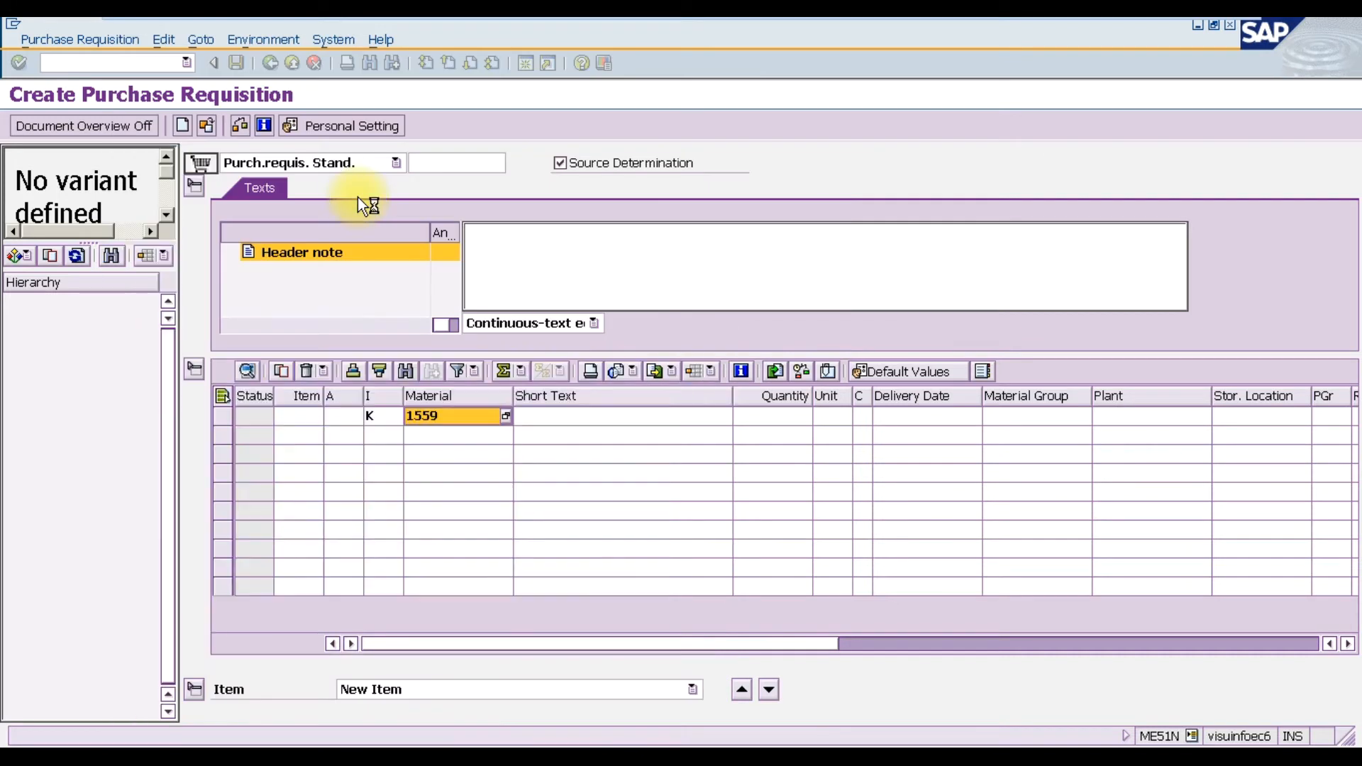
# Set the requested quantity of the stainless steel item to 1000, leaving unit, delivery date and material group blank.
pyautogui.click(753, 420)
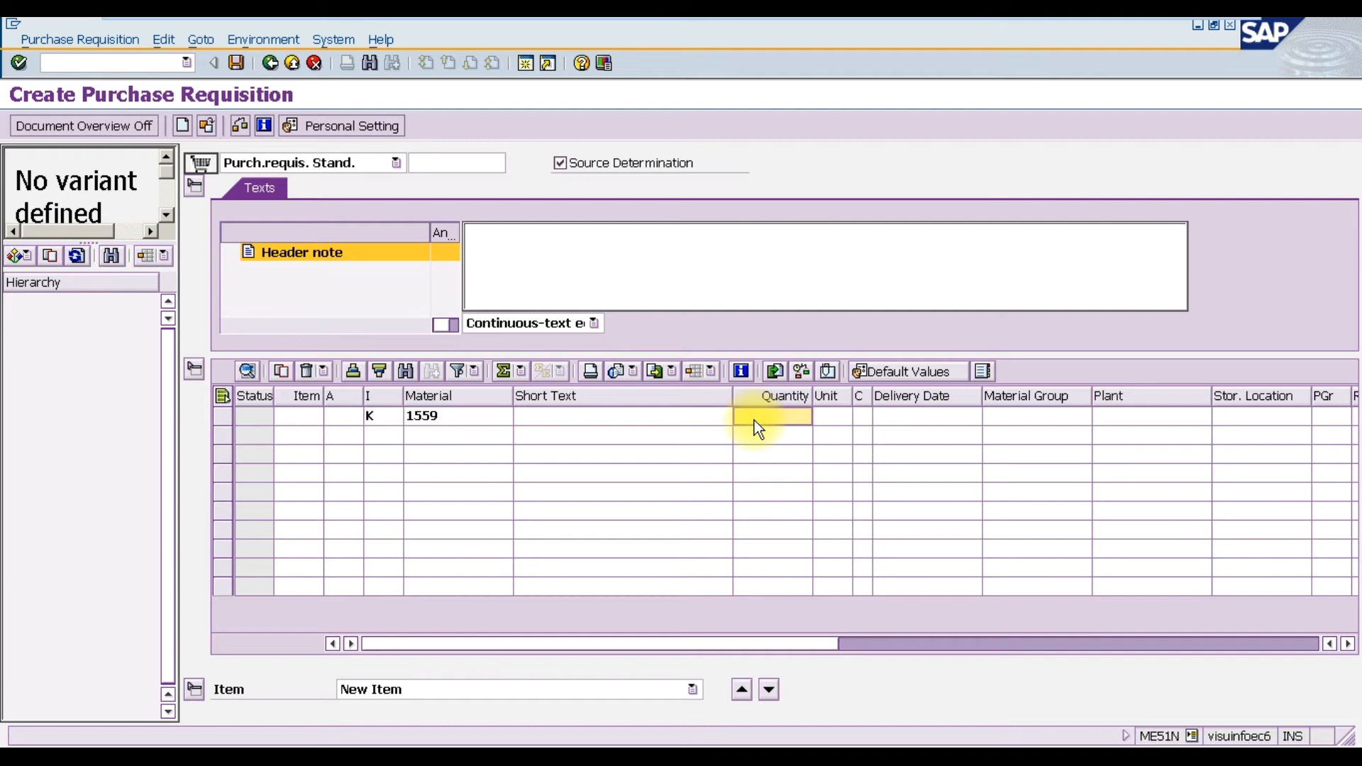
pyautogui.write('1000')
pyautogui.click(844, 416)
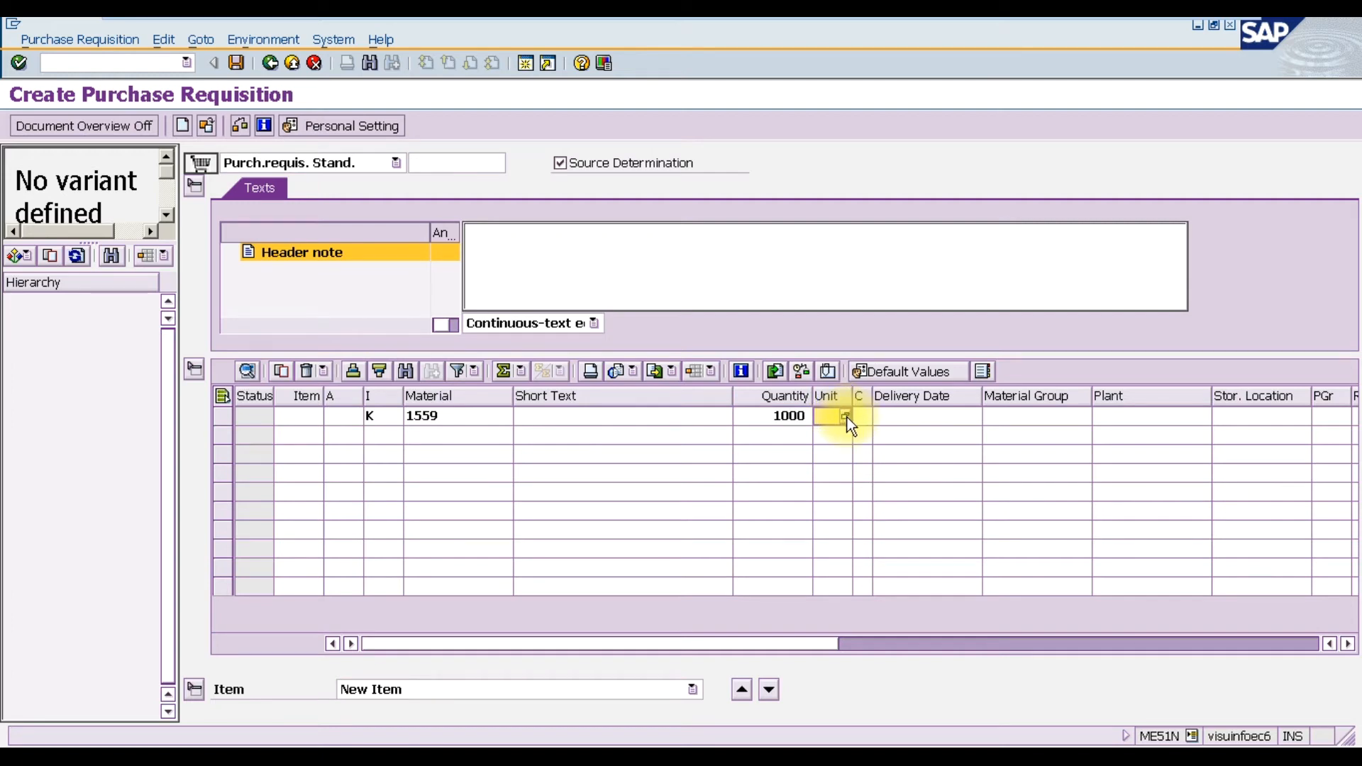
pyautogui.click(890, 419)
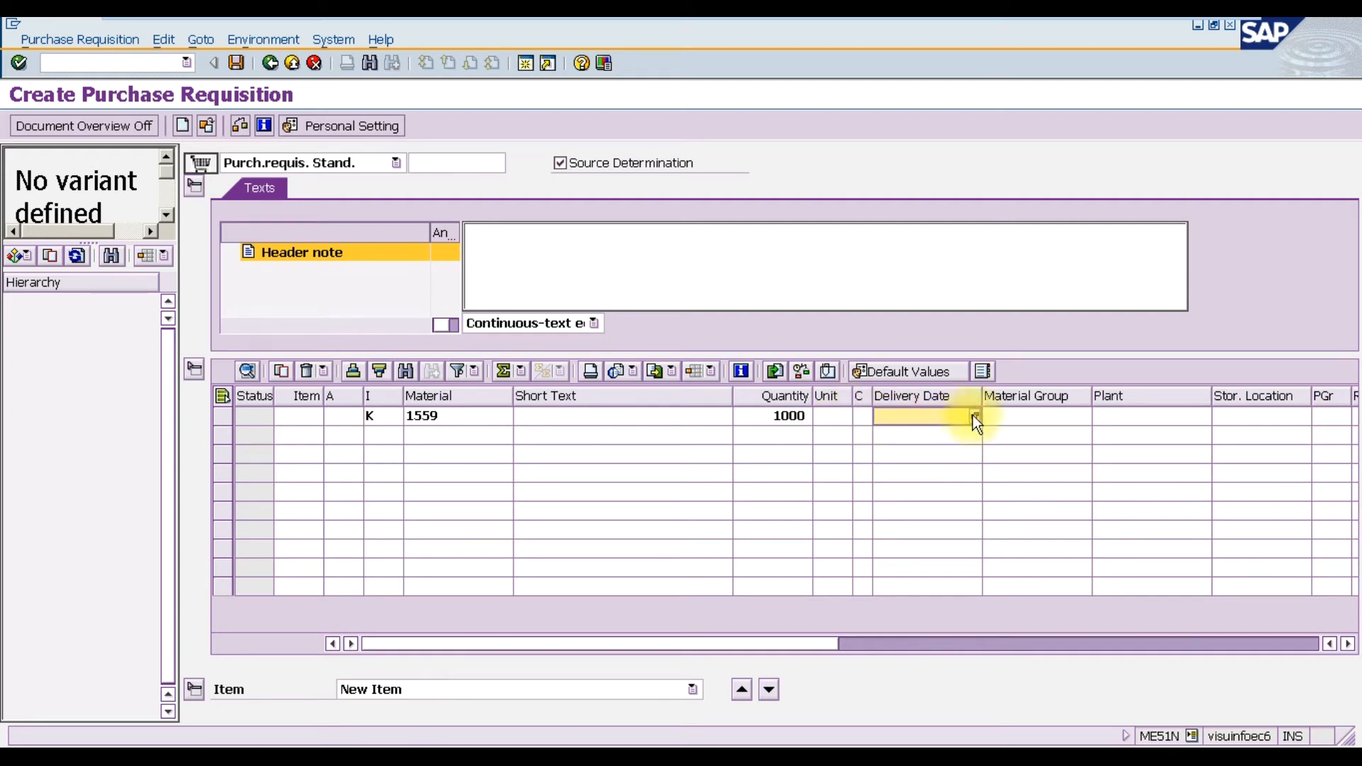
pyautogui.click(1049, 422)
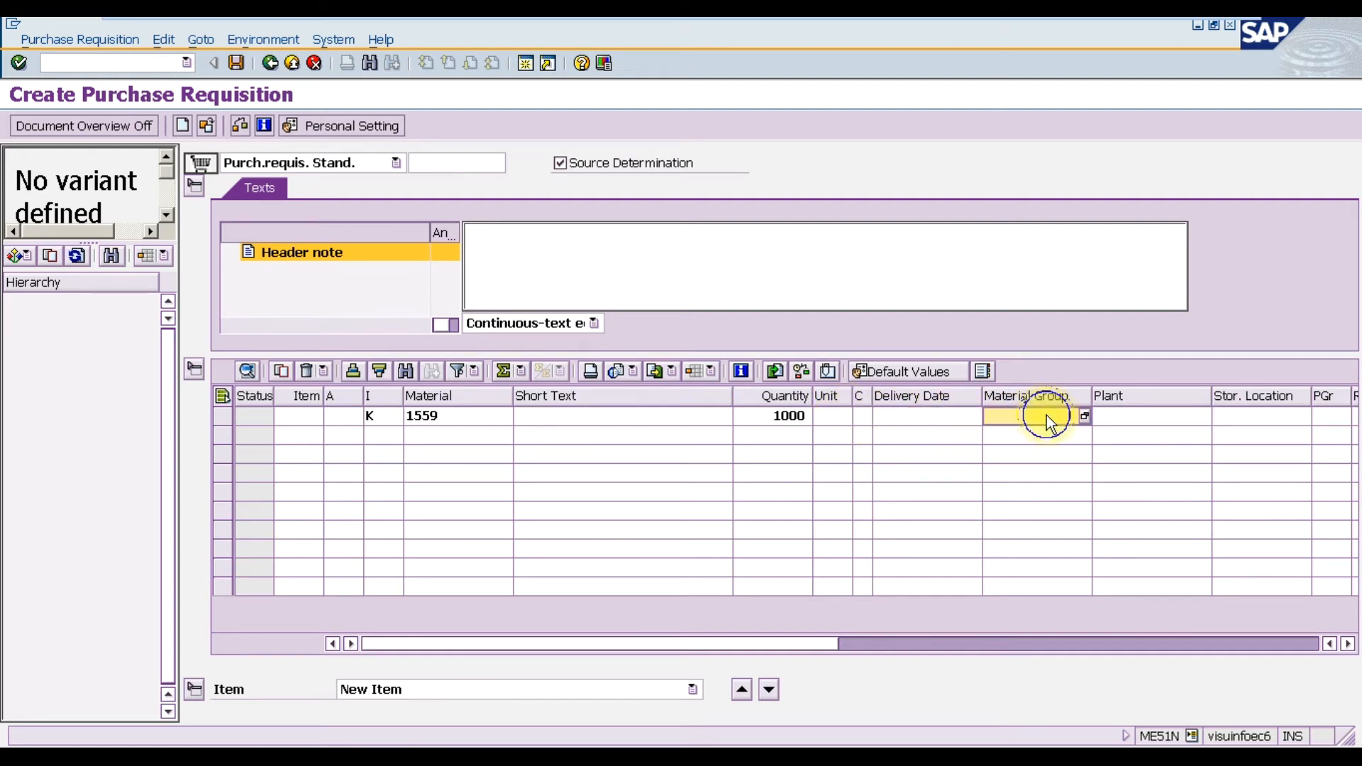
# Assign plant MD12 and the Dubai plant's storage location to the stainless steel item, and confirm the line.
pyautogui.click(1122, 418)
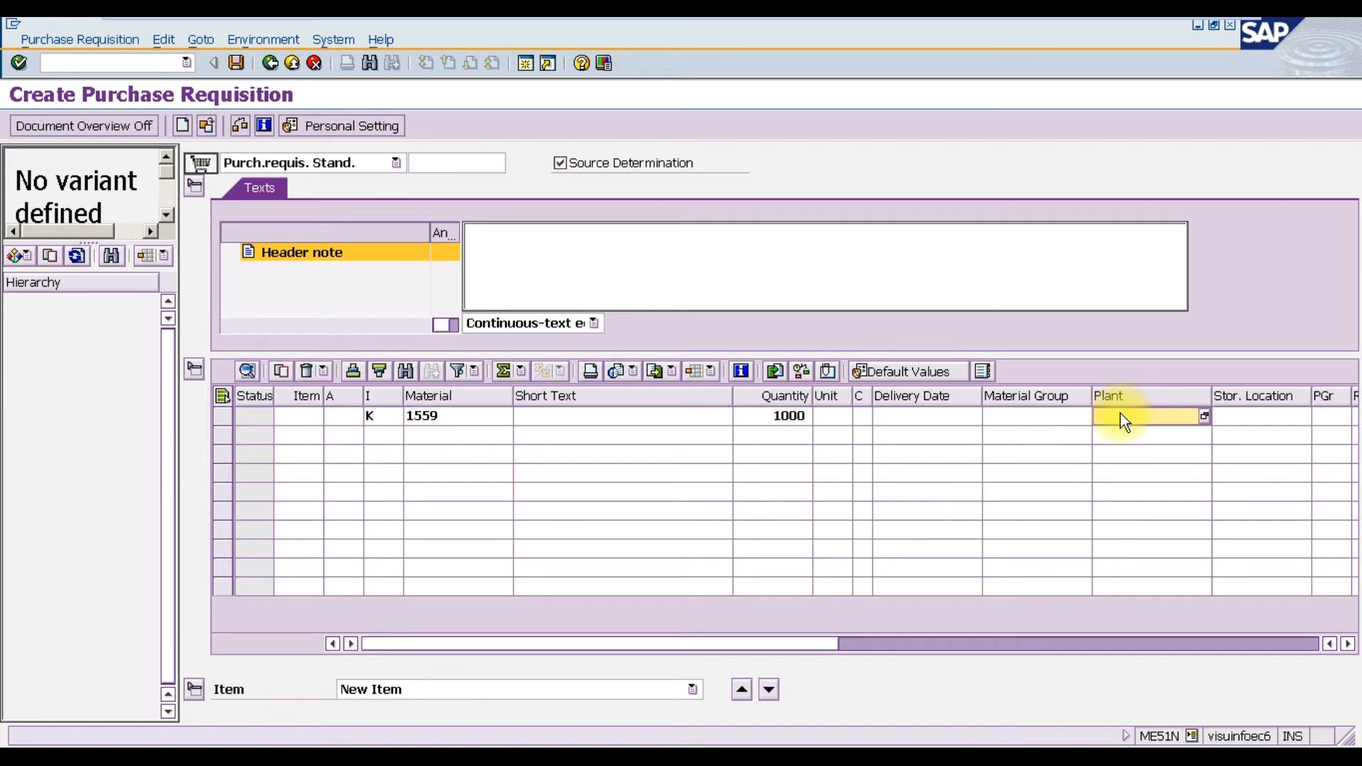
pyautogui.write('MD12')
pyautogui.press('Tab')
pyautogui.write('M')
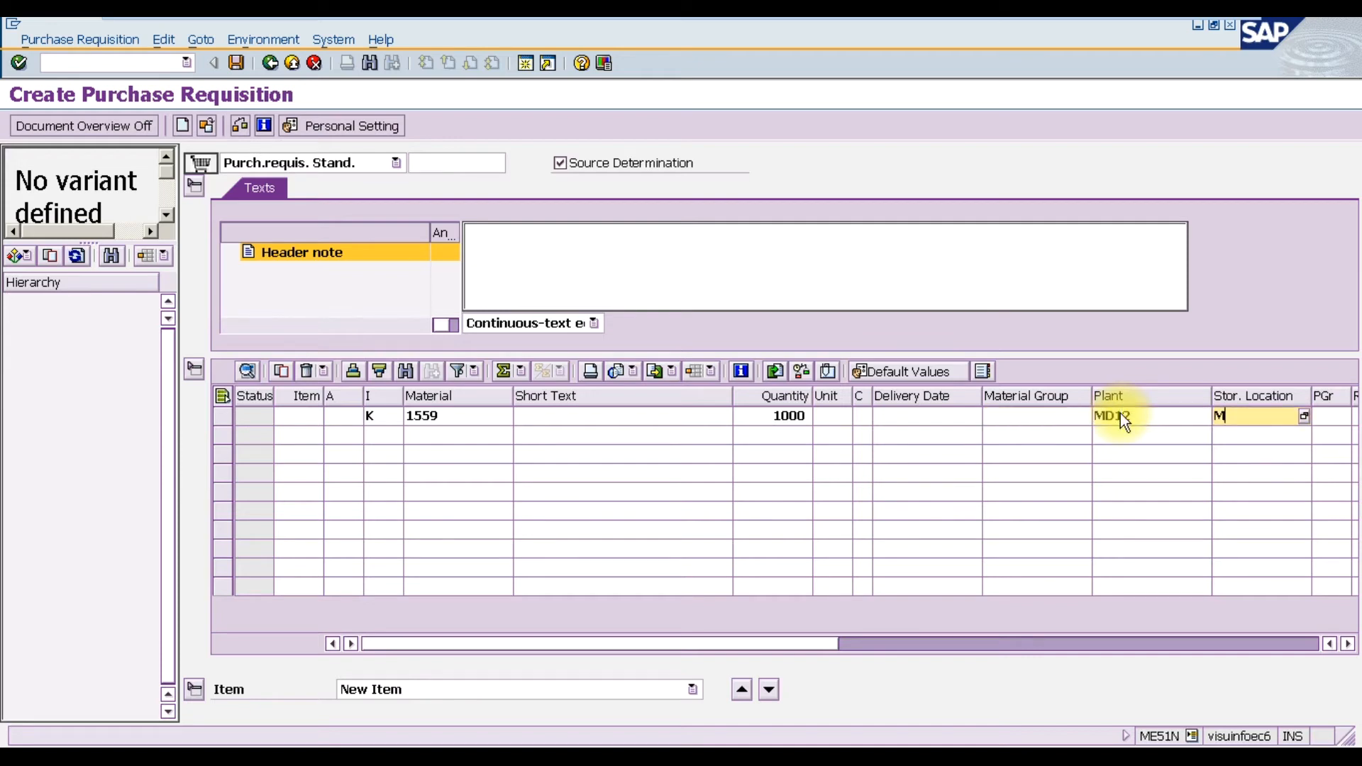
pyautogui.write('1')
pyautogui.press('Return')
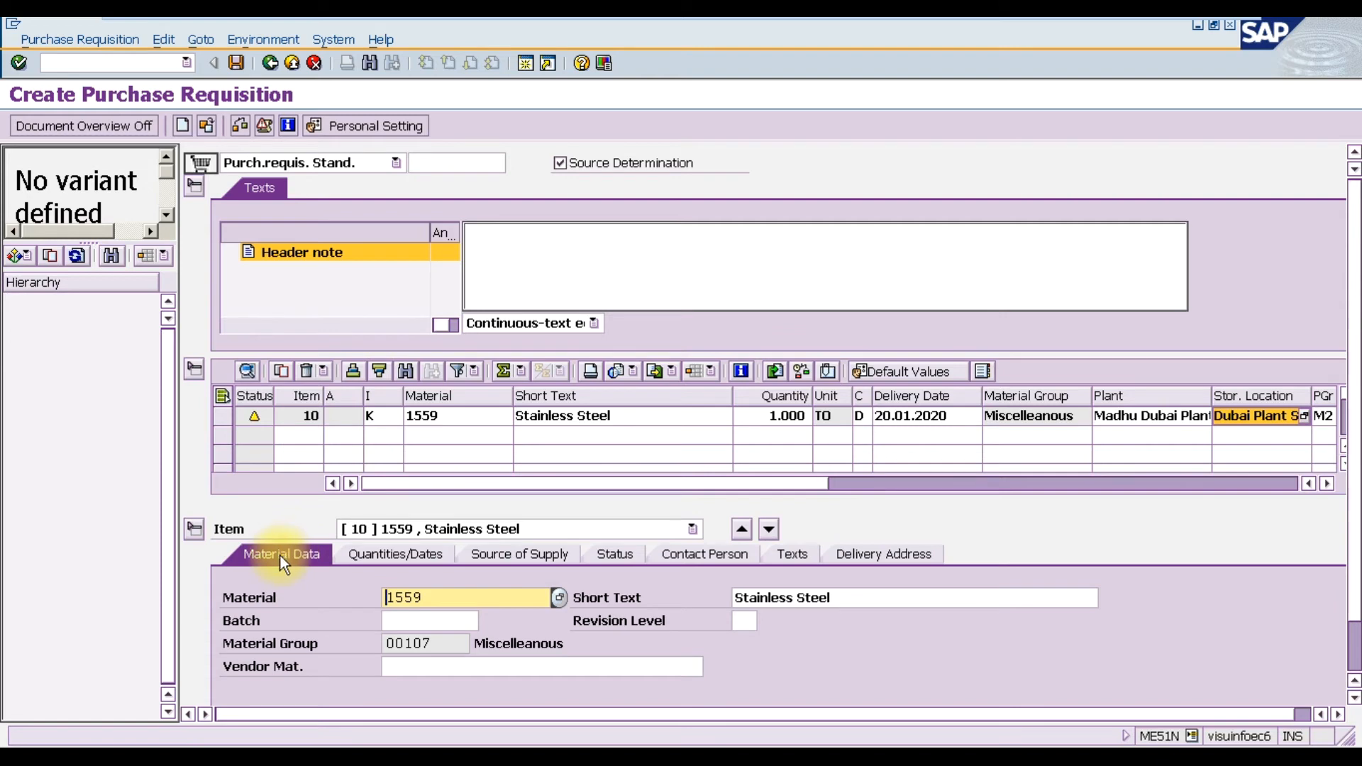
# Hide the document overview and review item 10's material data, quantities and dates.
pyautogui.click(53, 125)
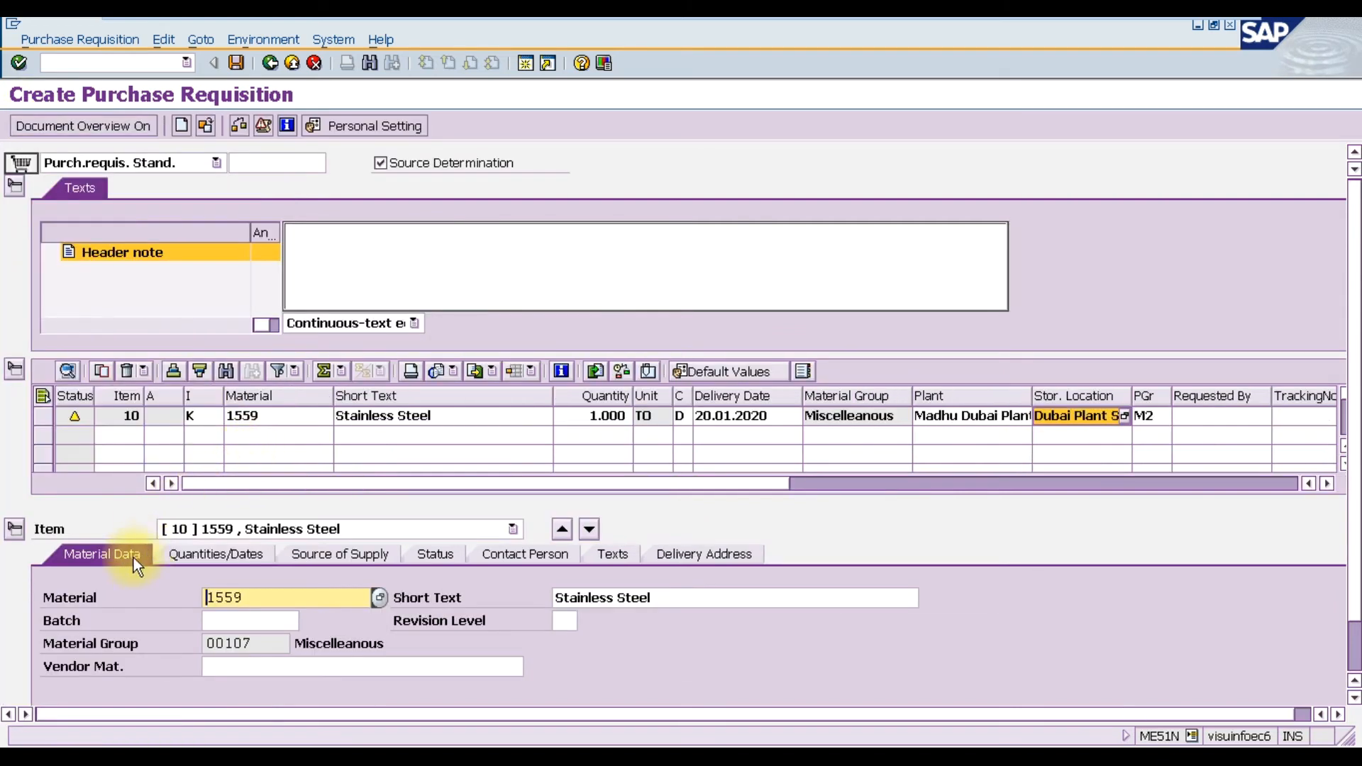
pyautogui.click(265, 595)
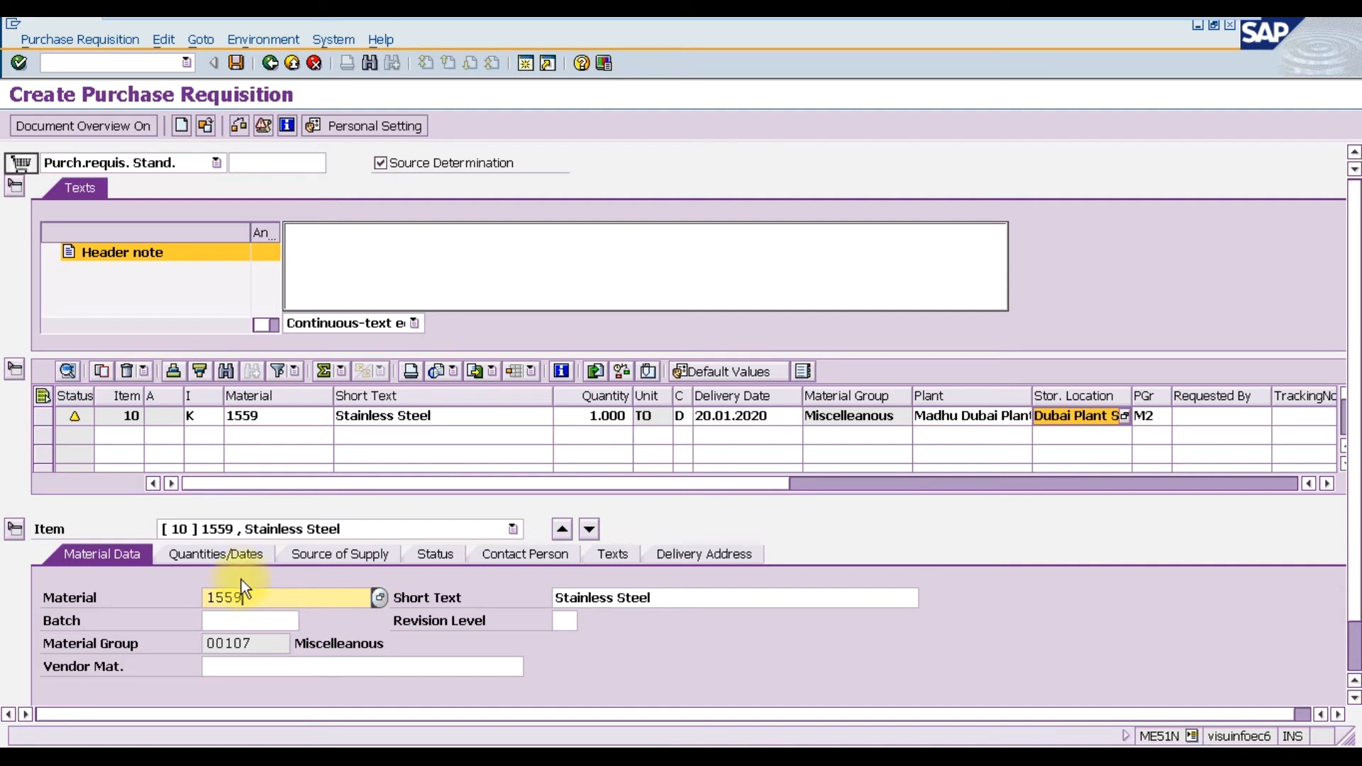
pyautogui.click(230, 555)
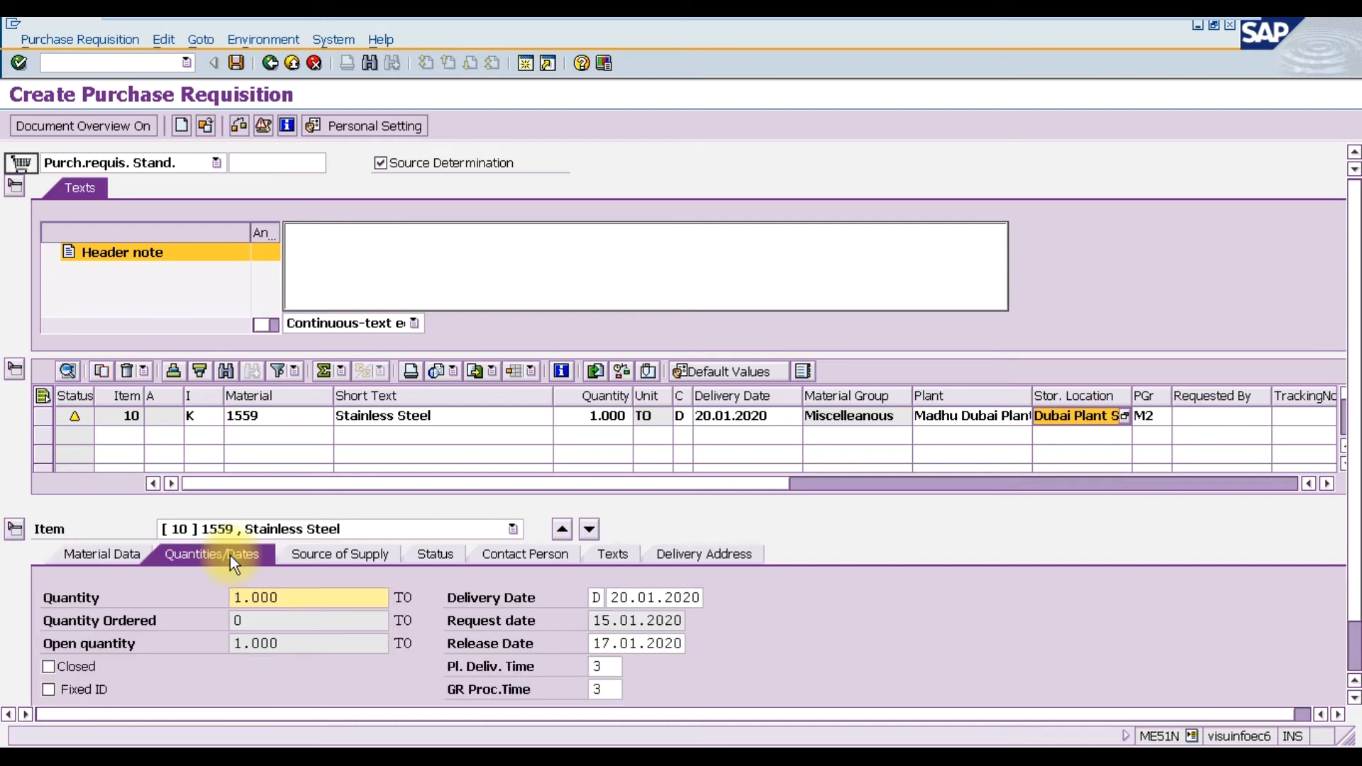
# Assign Samsung Motors LLC as the fixed vendor in item 10's source of supply, looking it up by company code MD12.
pyautogui.click(314, 559)
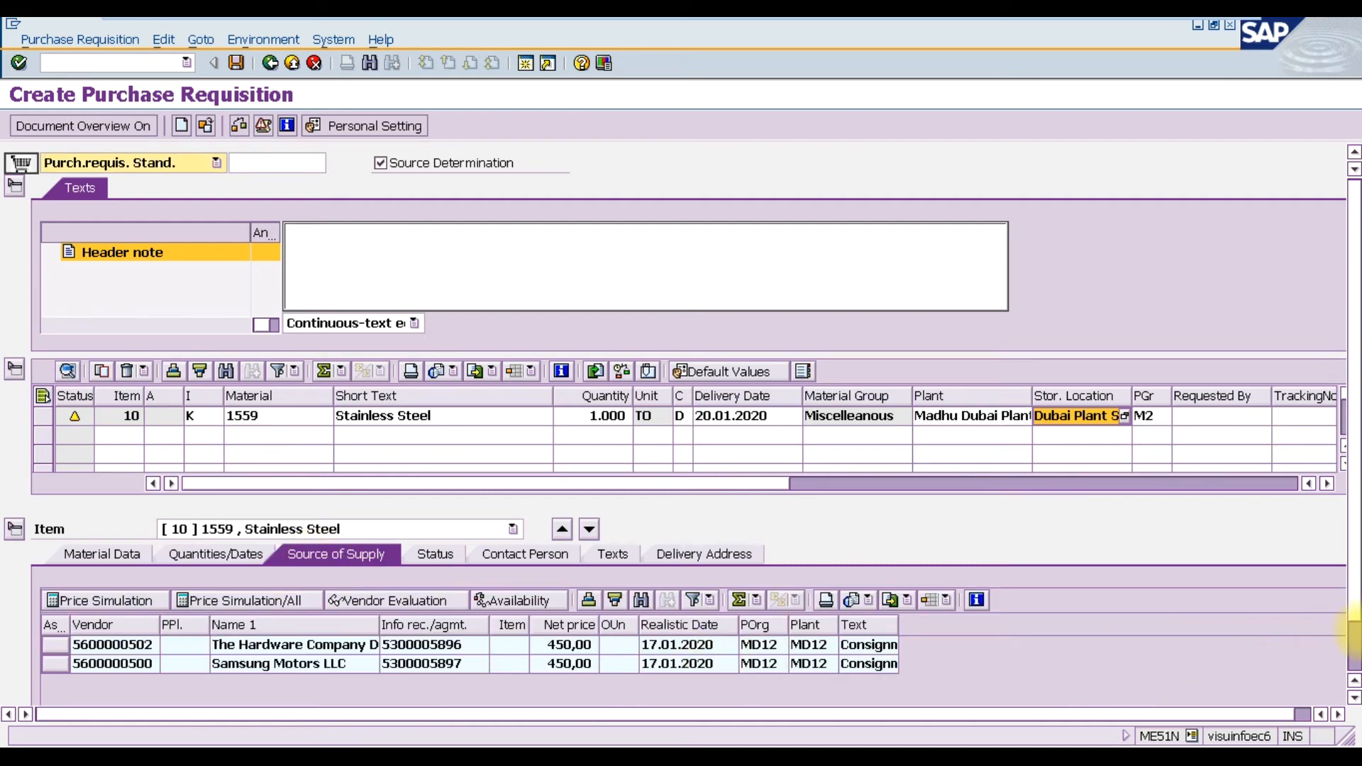
pyautogui.scroll(-2, 1357, 637)
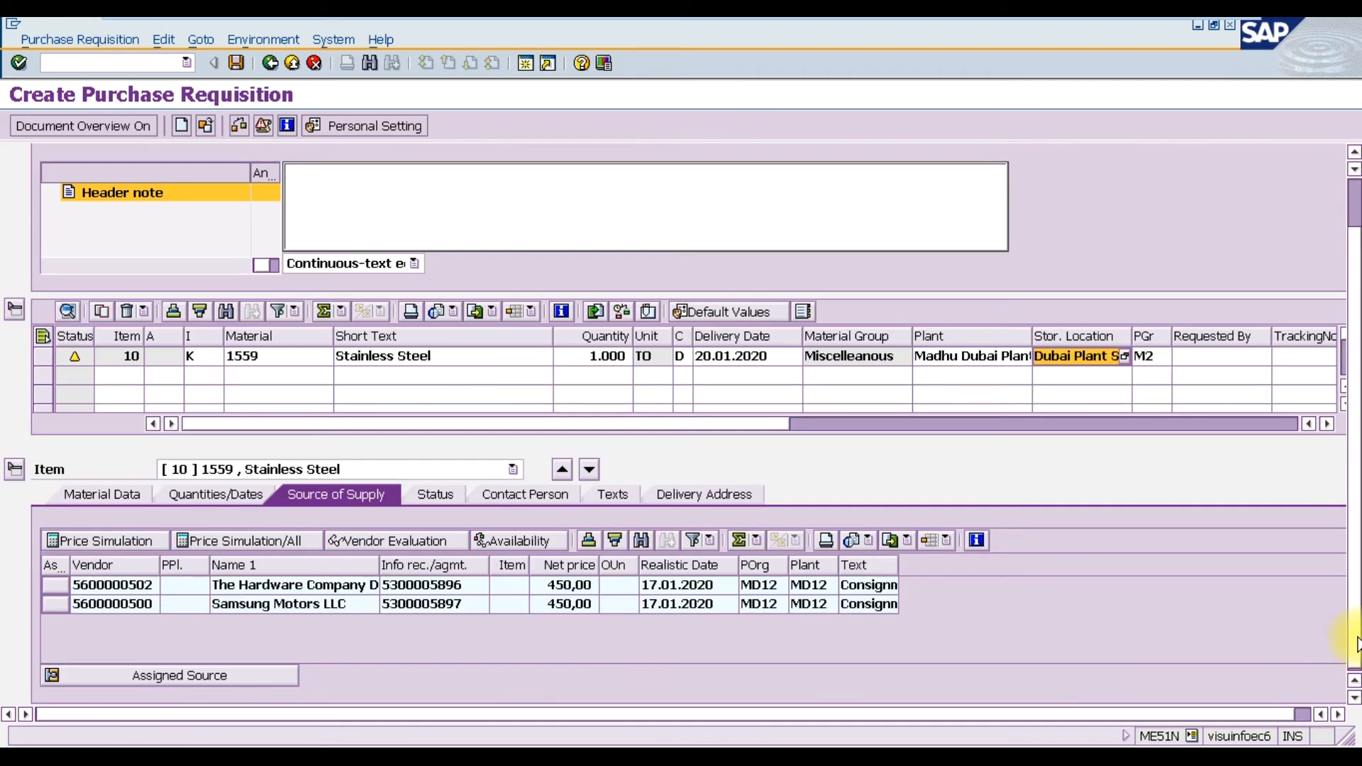
pyautogui.click(232, 676)
pyautogui.click(251, 618)
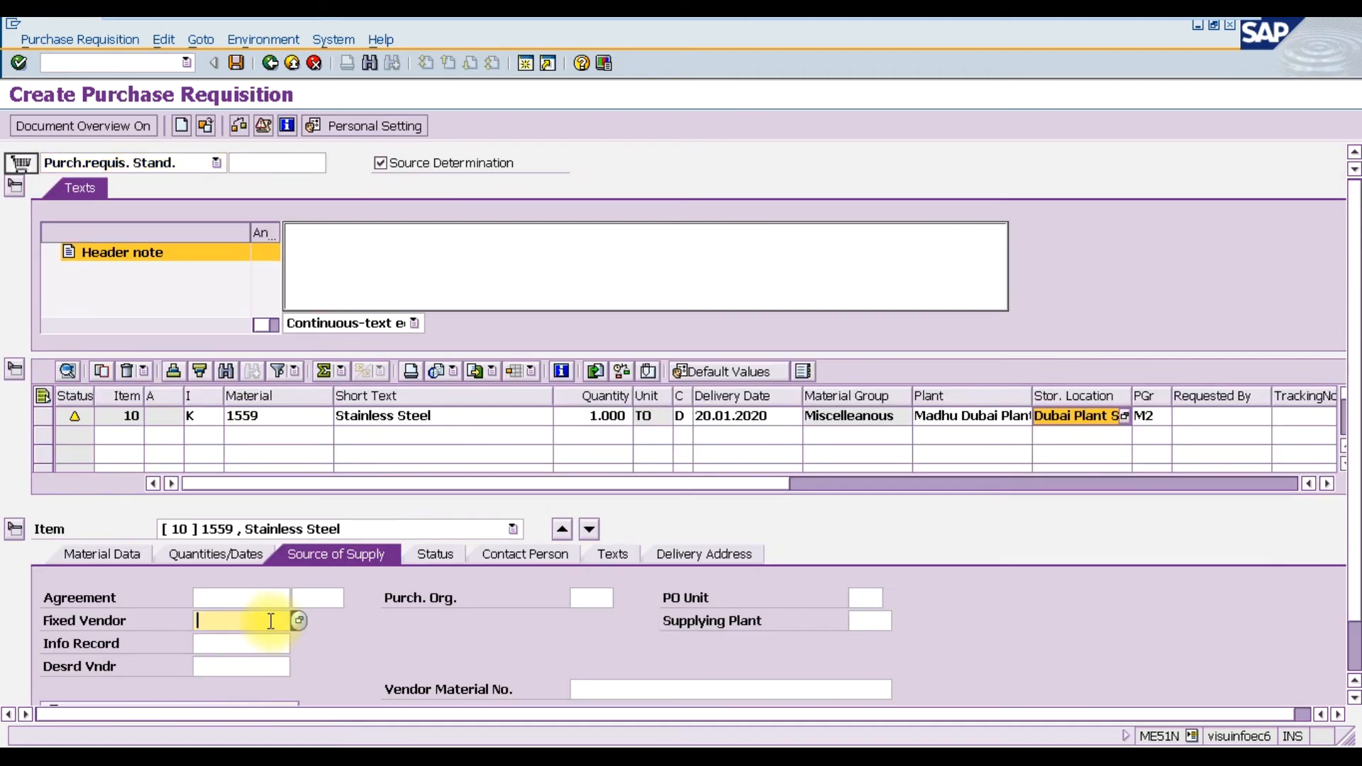
pyautogui.click(298, 624)
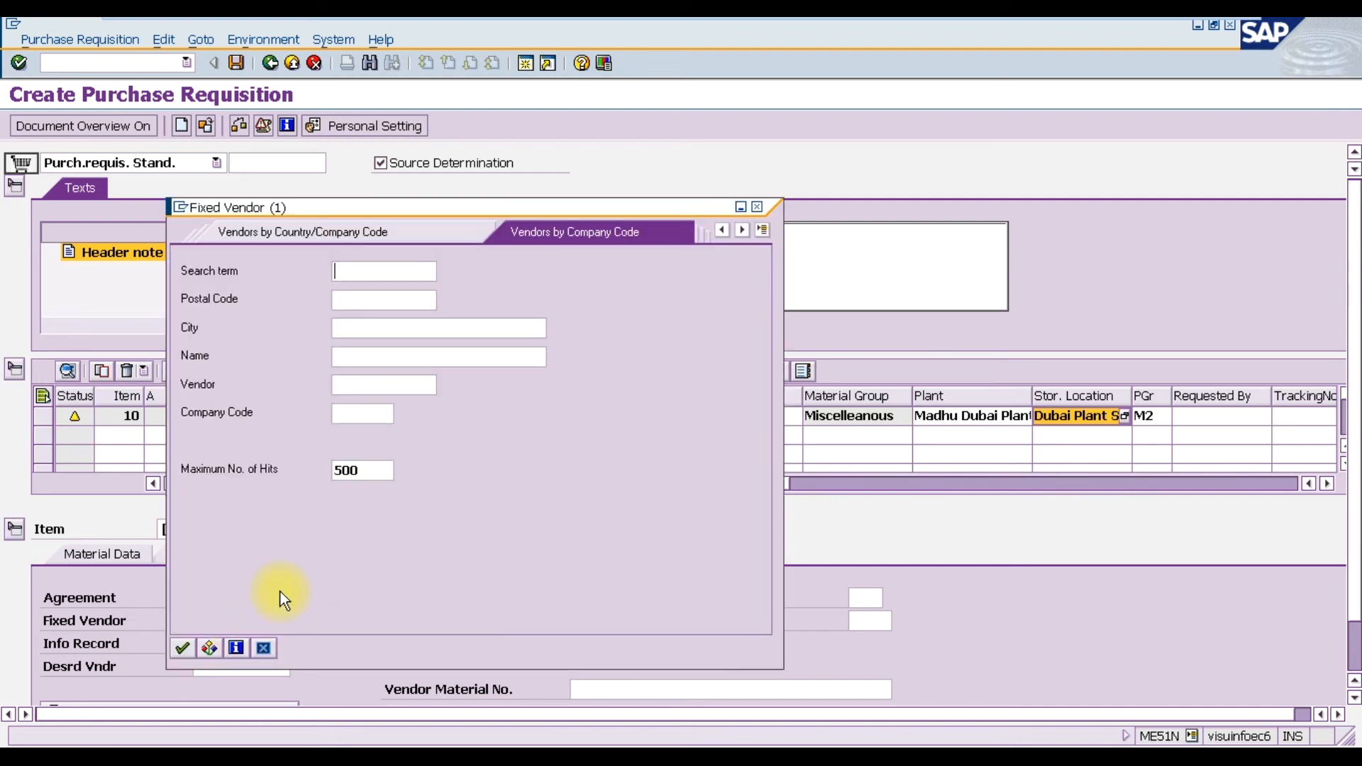
pyautogui.click(360, 412)
pyautogui.write('MD12')
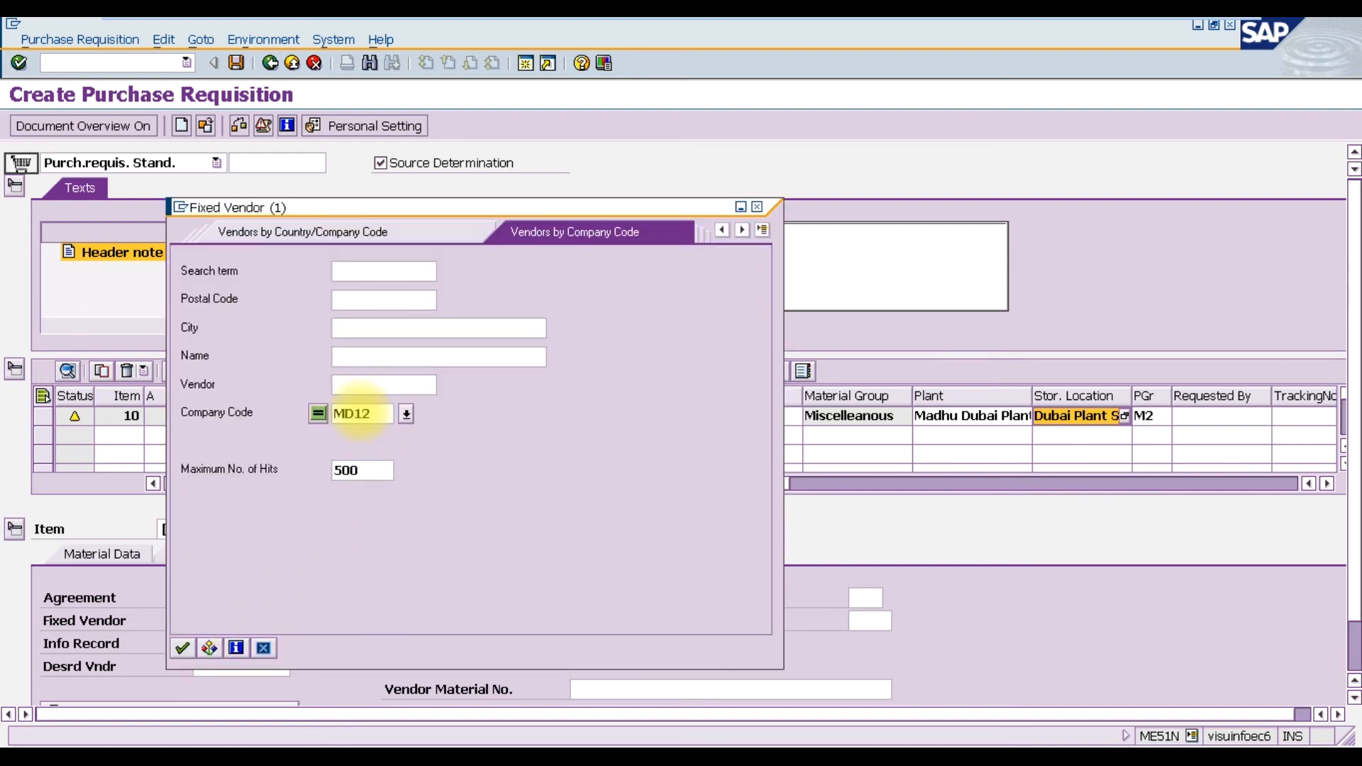
pyautogui.press('Return')
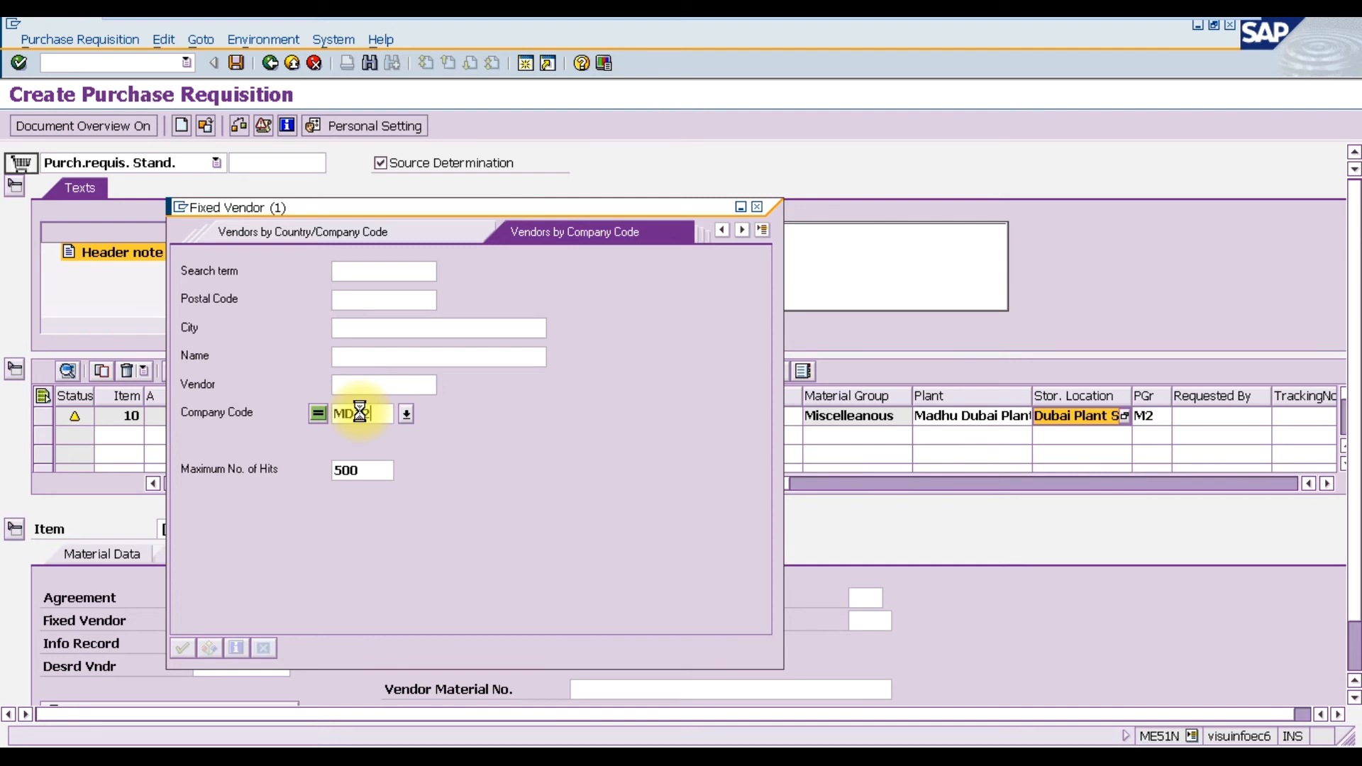
pyautogui.press('Down')
pyautogui.press('Down')
pyautogui.press('Return')
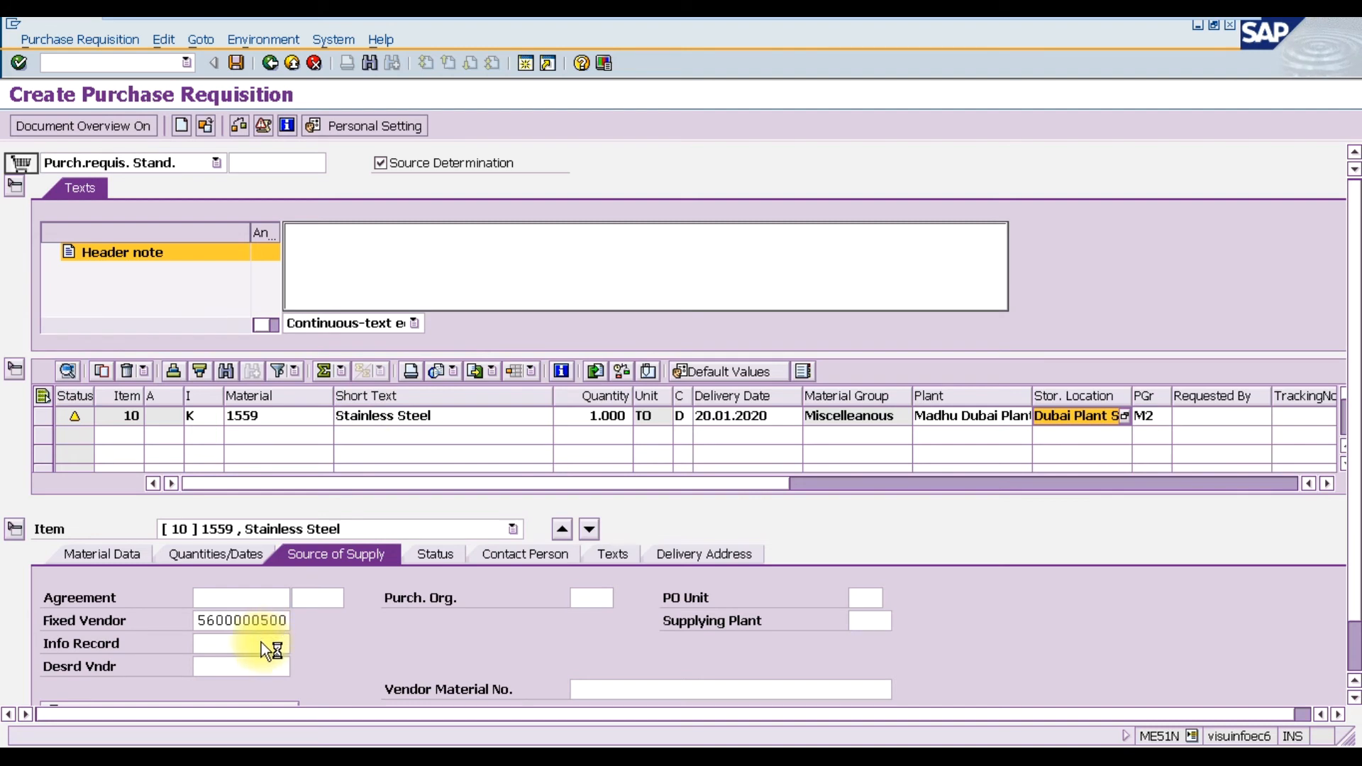
# Review item 10's status, contact person, texts and delivery address.
pyautogui.click(427, 561)
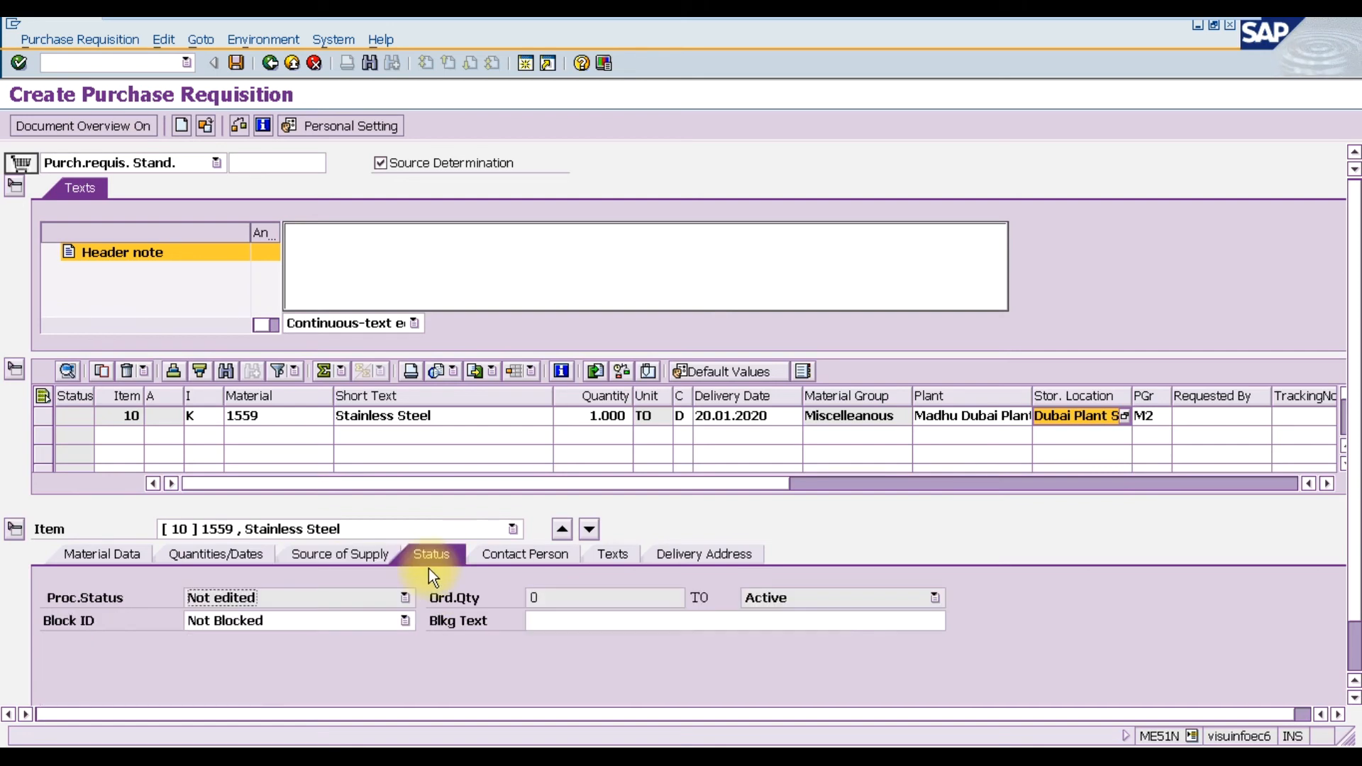
pyautogui.click(505, 558)
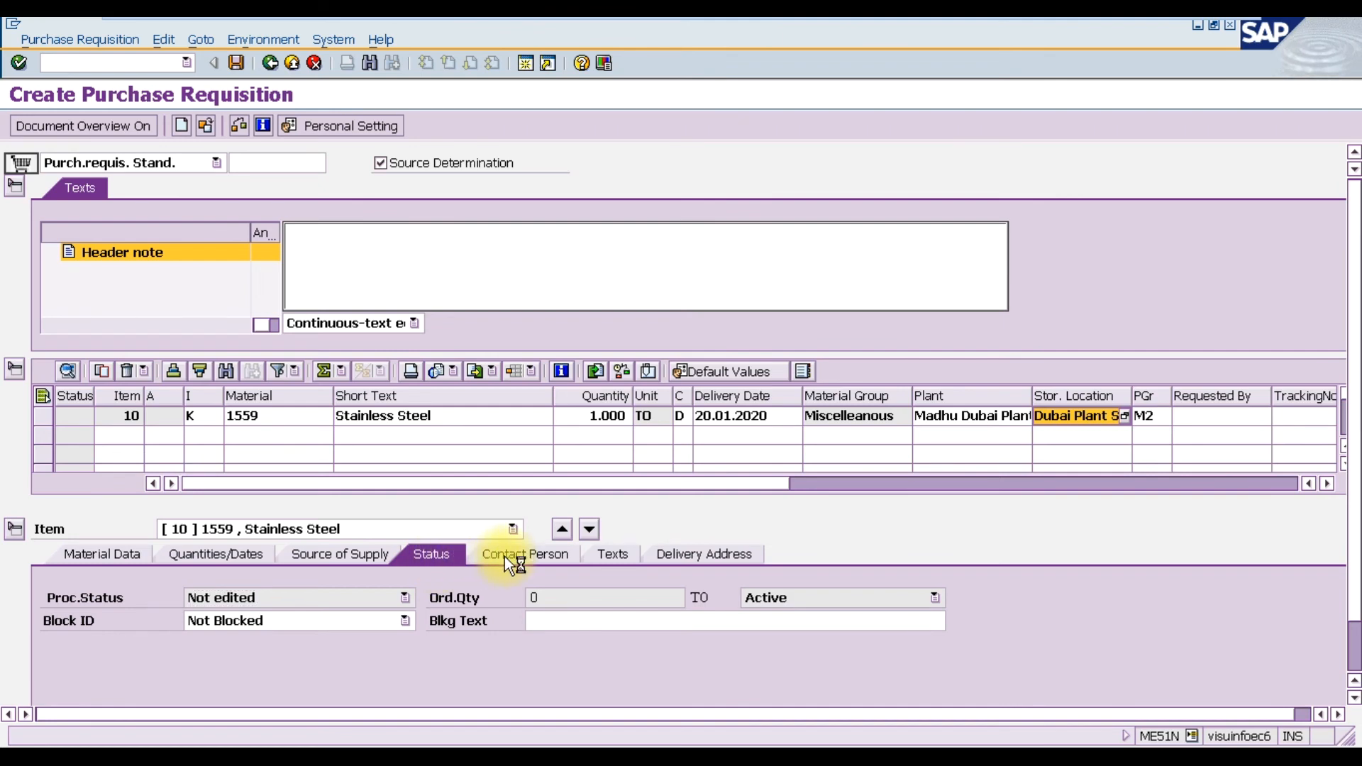
pyautogui.click(603, 557)
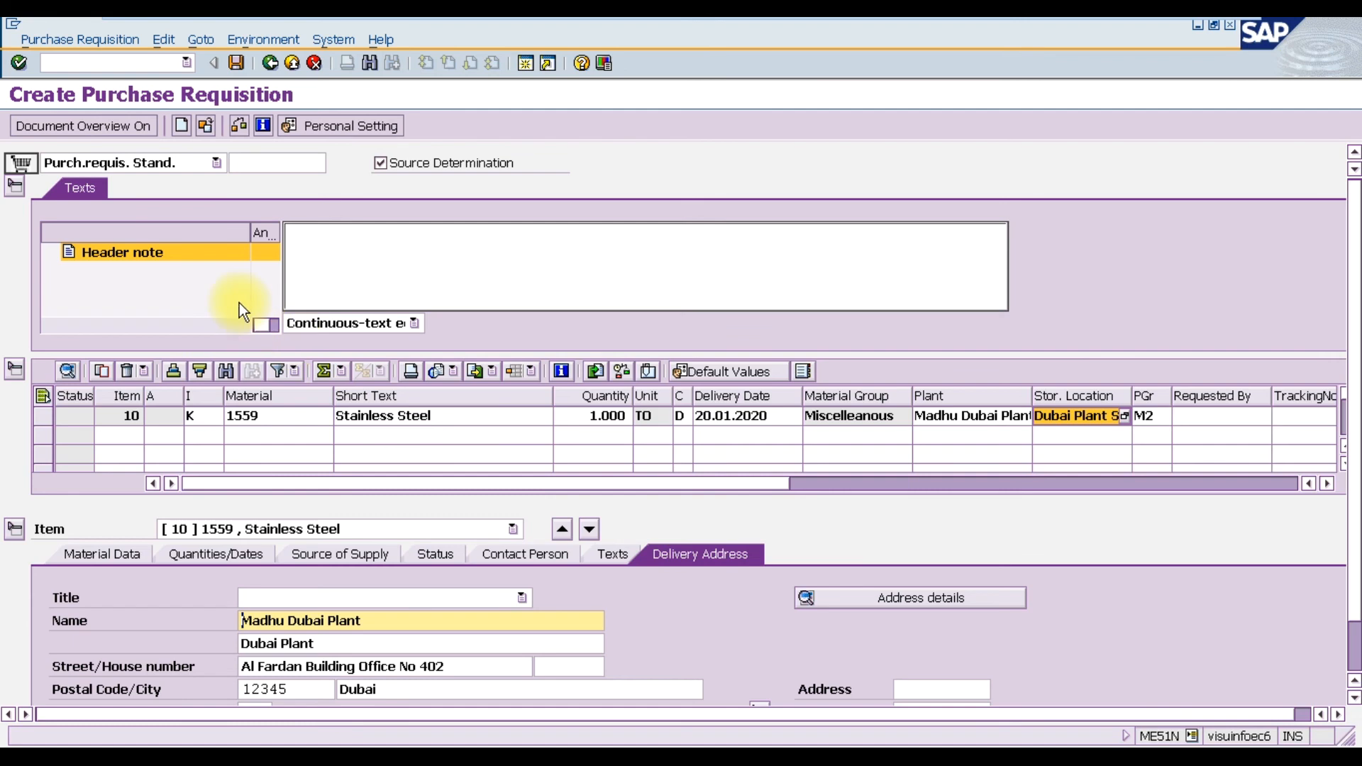
# Check the purchase requisition for errors and save it.
pyautogui.click(240, 125)
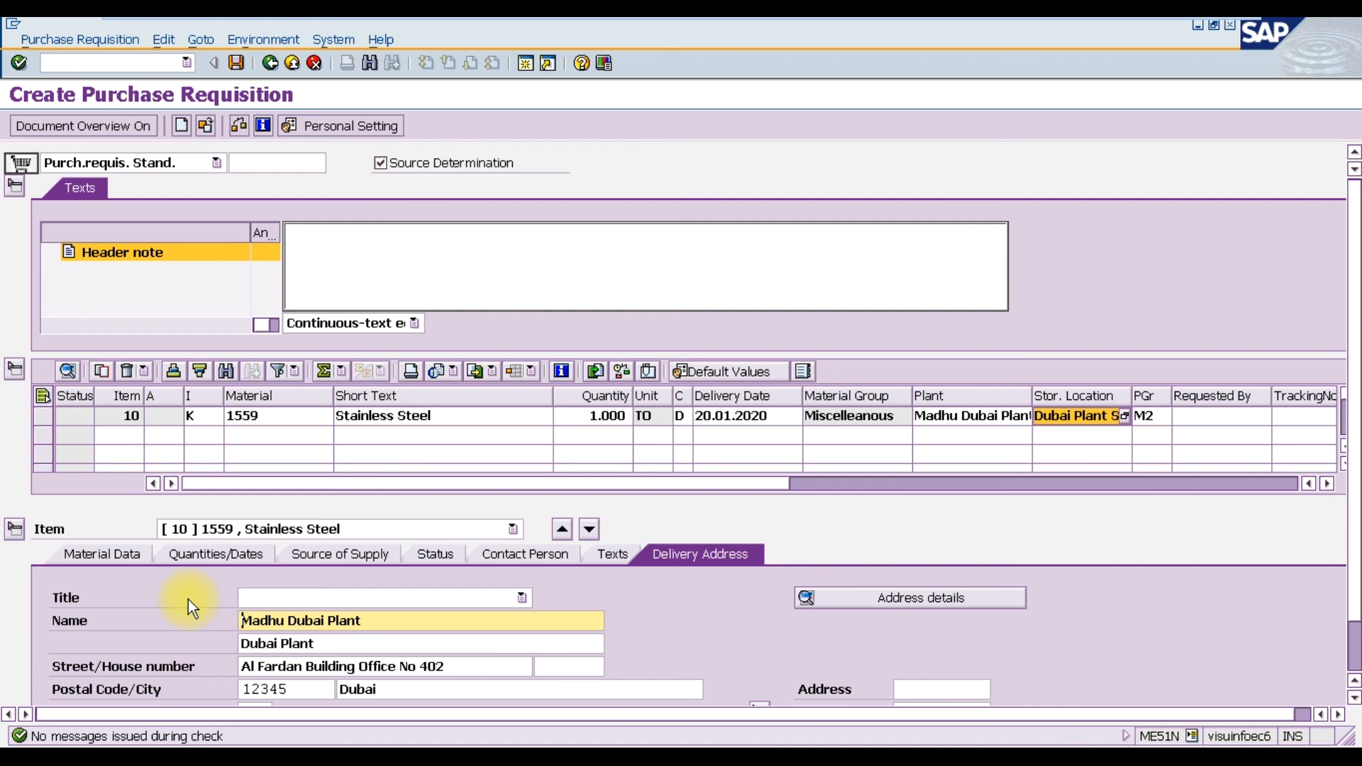
pyautogui.click(234, 66)
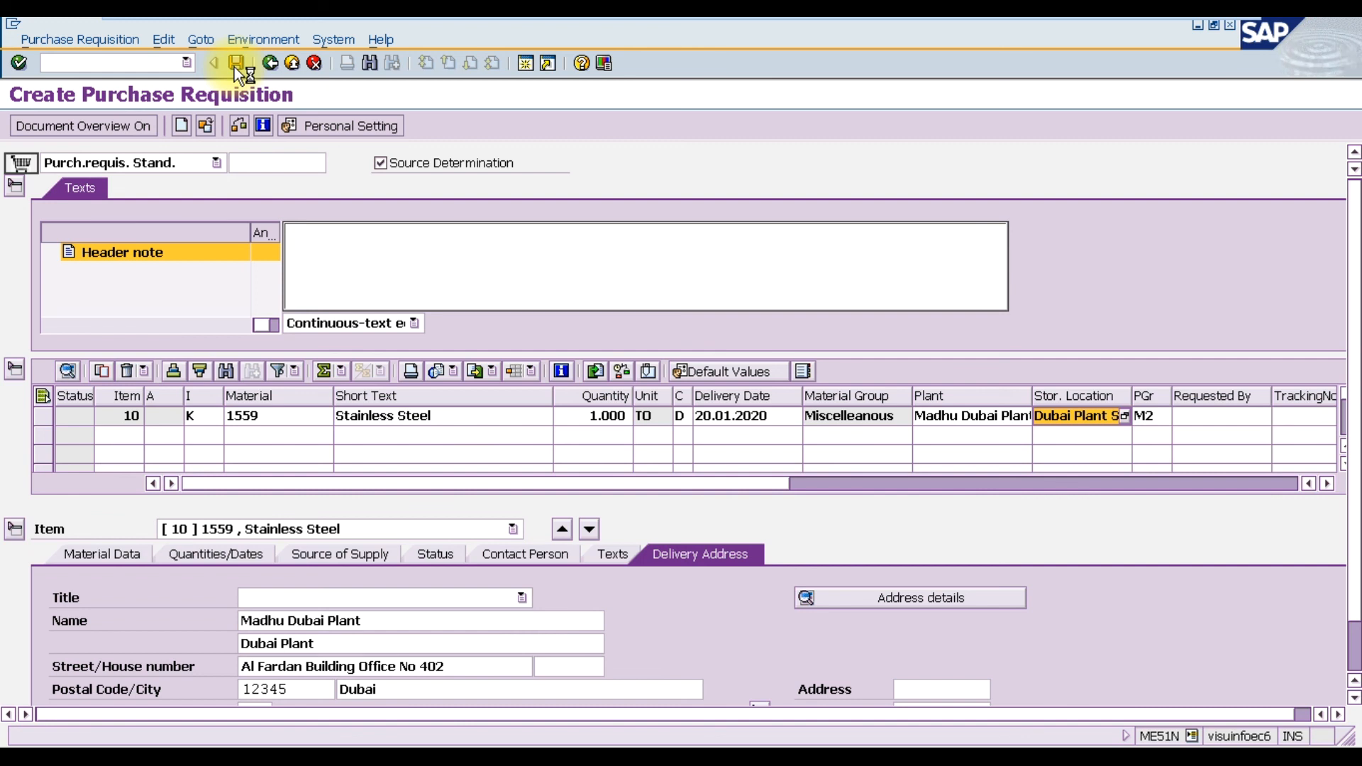